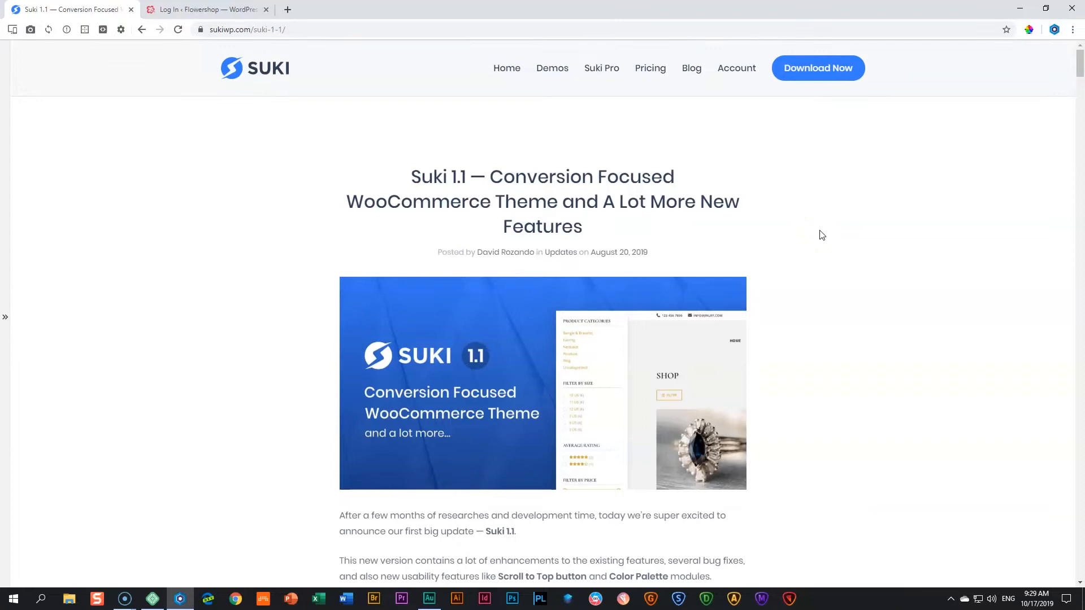
Read through the Suki 1.1 release article, covering its WooCommerce performance, cart, Scroll to Top and Color Palette features.
{"action": "scroll", "coordinate": [822, 235], "scroll_direction": "down", "scroll_amount": 5}
{"action": "scroll", "coordinate": [821, 235], "scroll_direction": "down", "scroll_amount": 9}
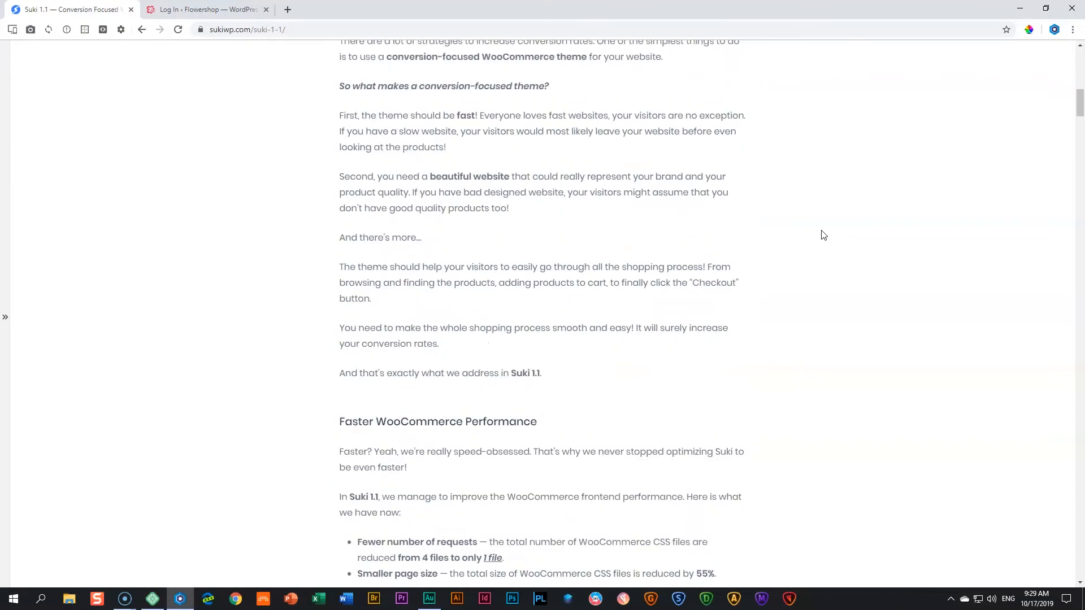
{"action": "scroll", "coordinate": [825, 235], "scroll_direction": "down", "scroll_amount": 12}
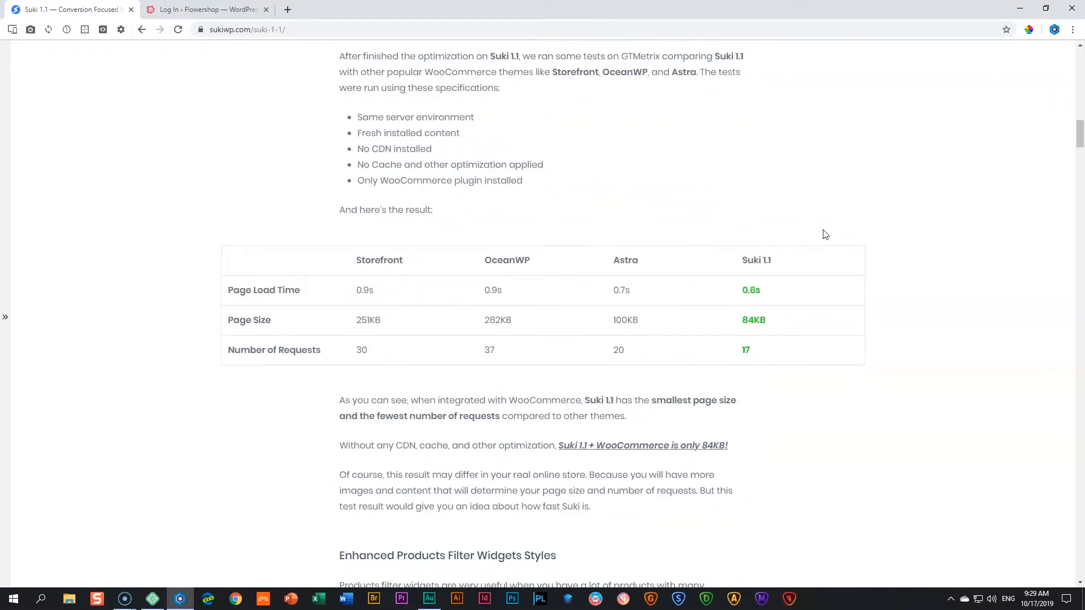
{"action": "scroll", "coordinate": [825, 234], "scroll_direction": "down", "scroll_amount": 14}
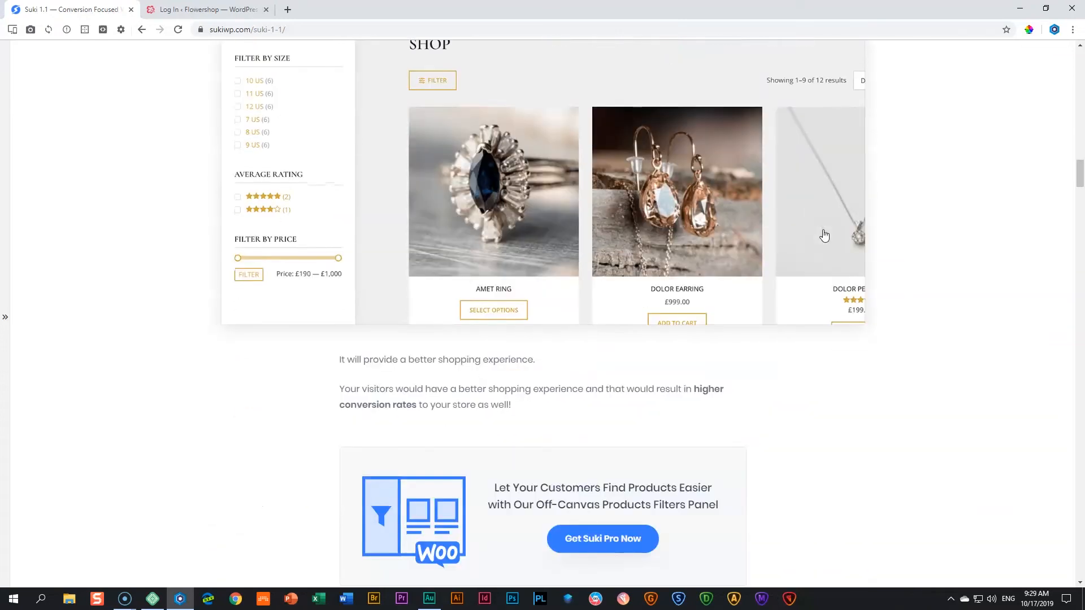
{"action": "scroll", "coordinate": [825, 235], "scroll_direction": "down", "scroll_amount": 5}
{"action": "scroll", "coordinate": [824, 235], "scroll_direction": "down", "scroll_amount": 5}
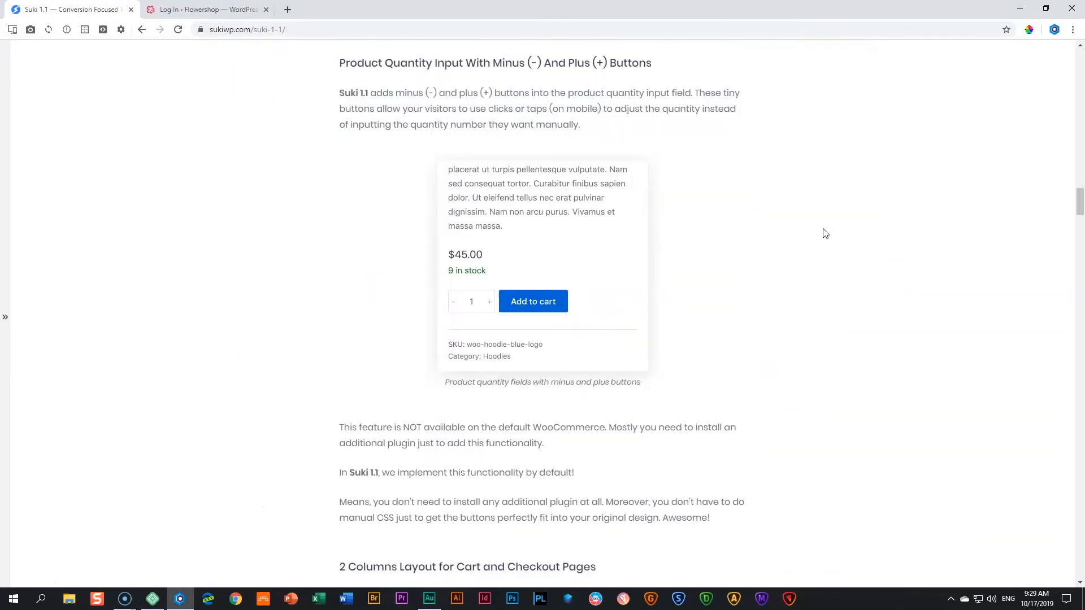
{"action": "scroll", "coordinate": [825, 234], "scroll_direction": "down", "scroll_amount": 6}
{"action": "scroll", "coordinate": [827, 235], "scroll_direction": "down", "scroll_amount": 5}
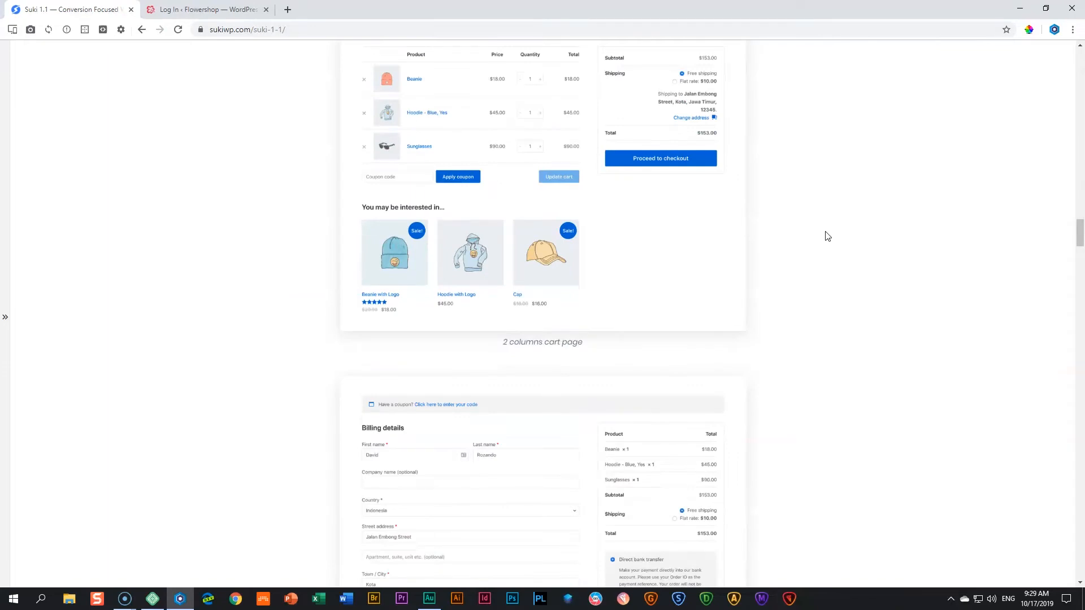
{"action": "scroll", "coordinate": [827, 236], "scroll_direction": "down", "scroll_amount": 6}
{"action": "scroll", "coordinate": [827, 237], "scroll_direction": "down", "scroll_amount": 5}
{"action": "scroll", "coordinate": [828, 236], "scroll_direction": "down", "scroll_amount": 5}
{"action": "scroll", "coordinate": [829, 236], "scroll_direction": "down", "scroll_amount": 6}
{"action": "scroll", "coordinate": [829, 237], "scroll_direction": "down", "scroll_amount": 5}
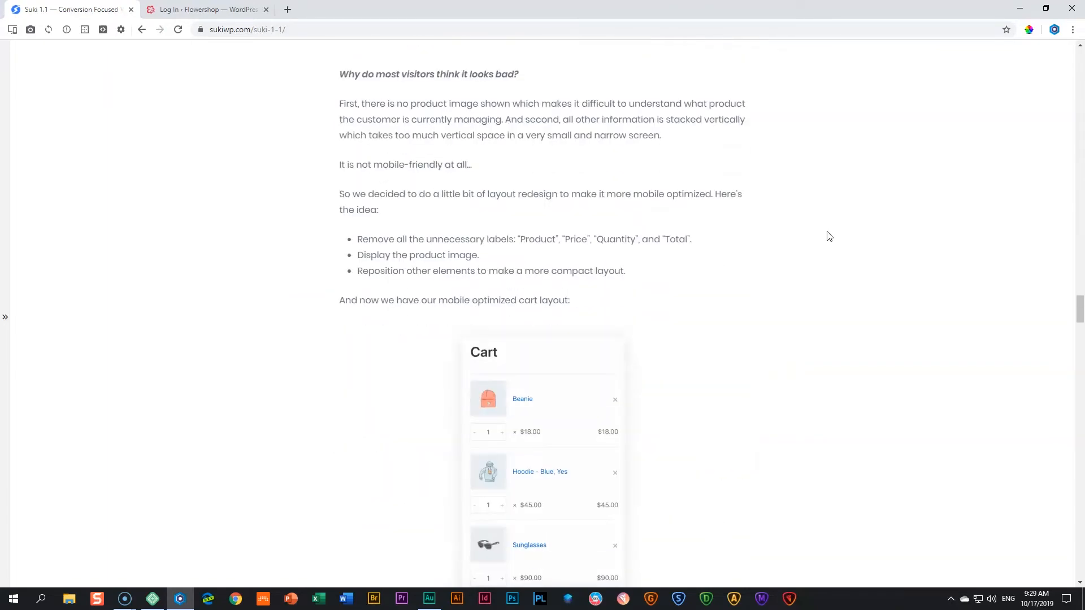
{"action": "scroll", "coordinate": [829, 237], "scroll_direction": "down", "scroll_amount": 6}
{"action": "scroll", "coordinate": [829, 236], "scroll_direction": "down", "scroll_amount": 5}
{"action": "scroll", "coordinate": [829, 236], "scroll_direction": "down", "scroll_amount": 6}
{"action": "scroll", "coordinate": [828, 236], "scroll_direction": "down", "scroll_amount": 5}
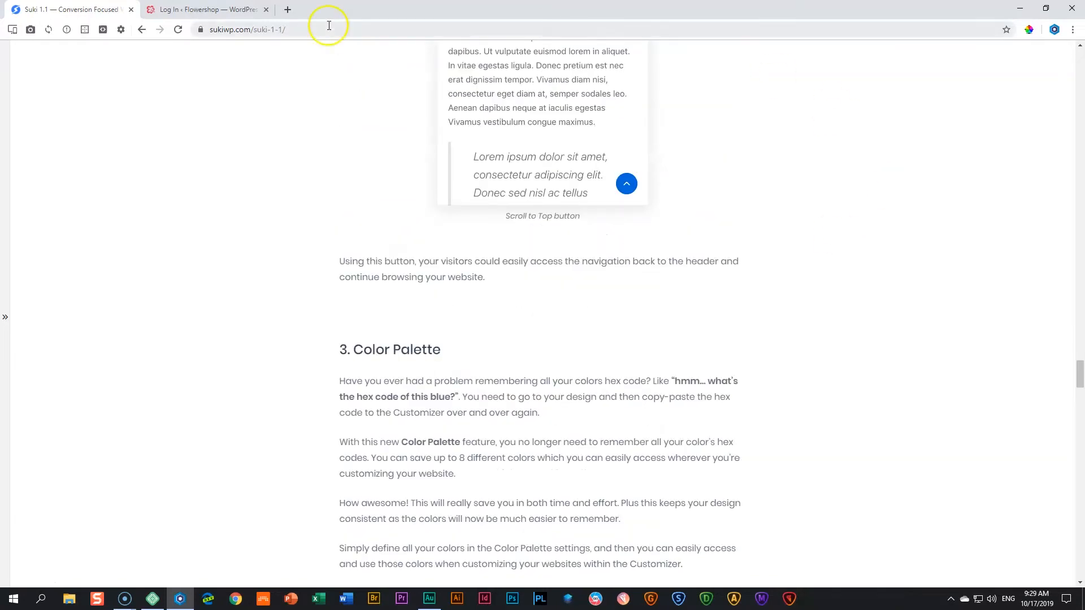
Log in to the Flowershop WordPress admin and open the live homepage in a separate browser tab for review.
{"action": "left_click", "coordinate": [168, 12]}
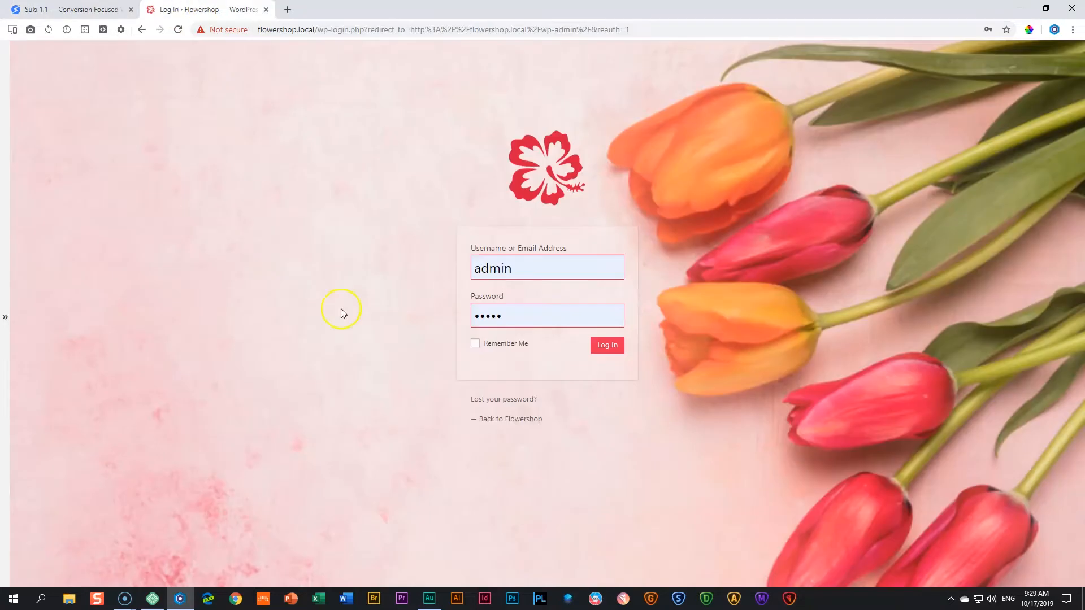
{"action": "left_click", "coordinate": [604, 350]}
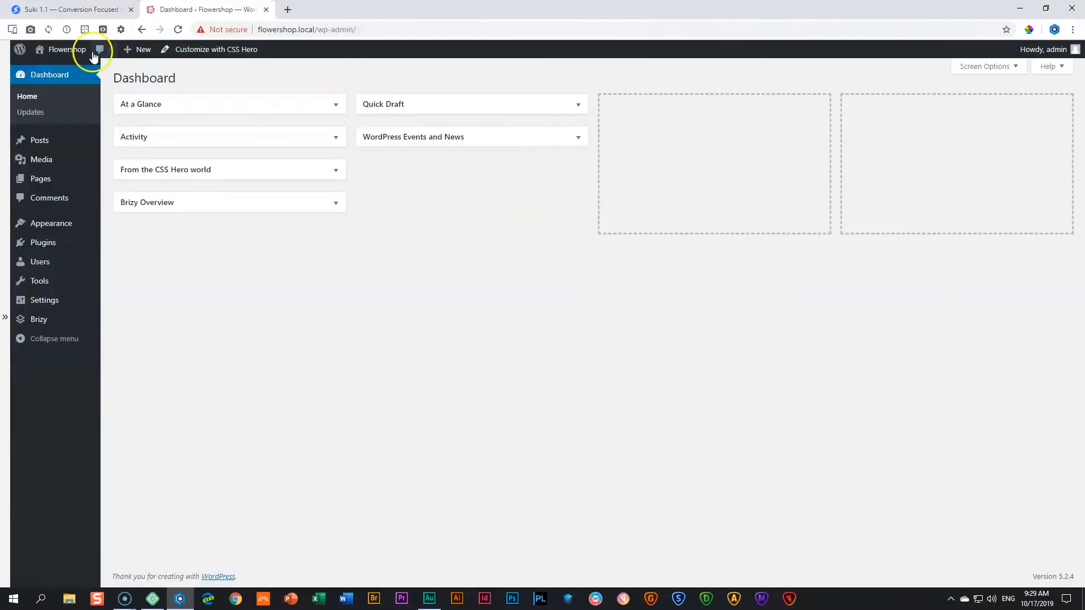
{"action": "mouse_move", "coordinate": [57, 51]}
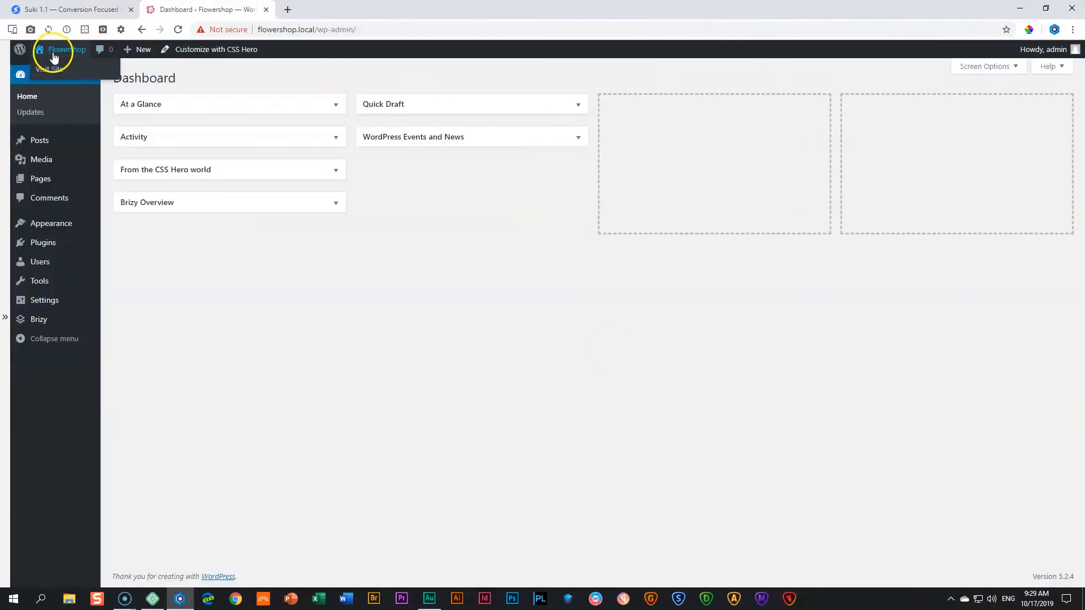
{"action": "left_click", "coordinate": [55, 72]}
{"action": "left_click", "coordinate": [317, 10]}
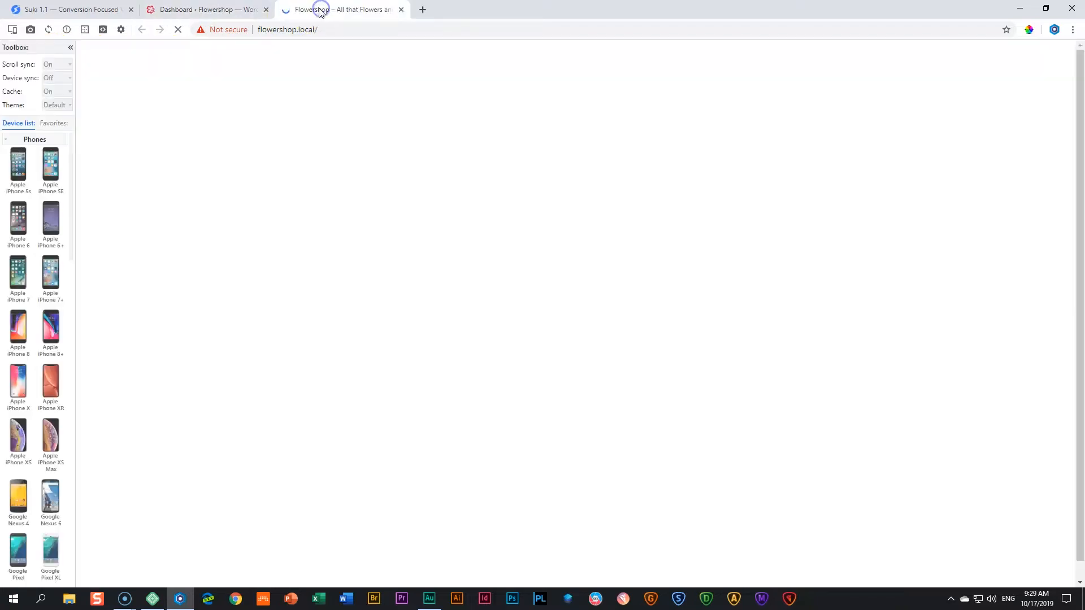
{"action": "left_click", "coordinate": [70, 47]}
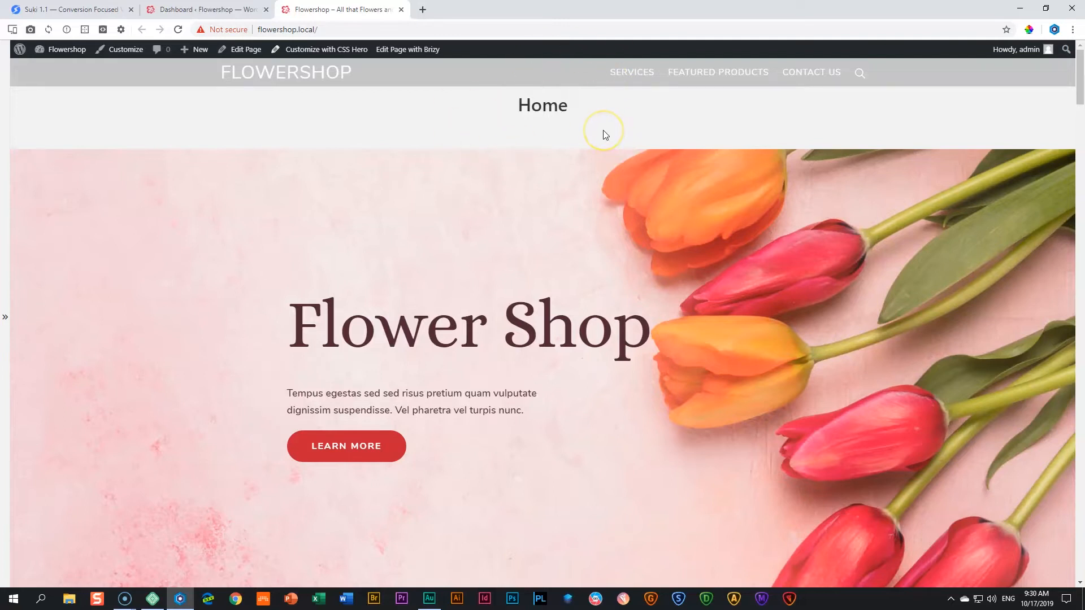
{"action": "scroll", "coordinate": [603, 134], "scroll_direction": "down", "scroll_amount": 12}
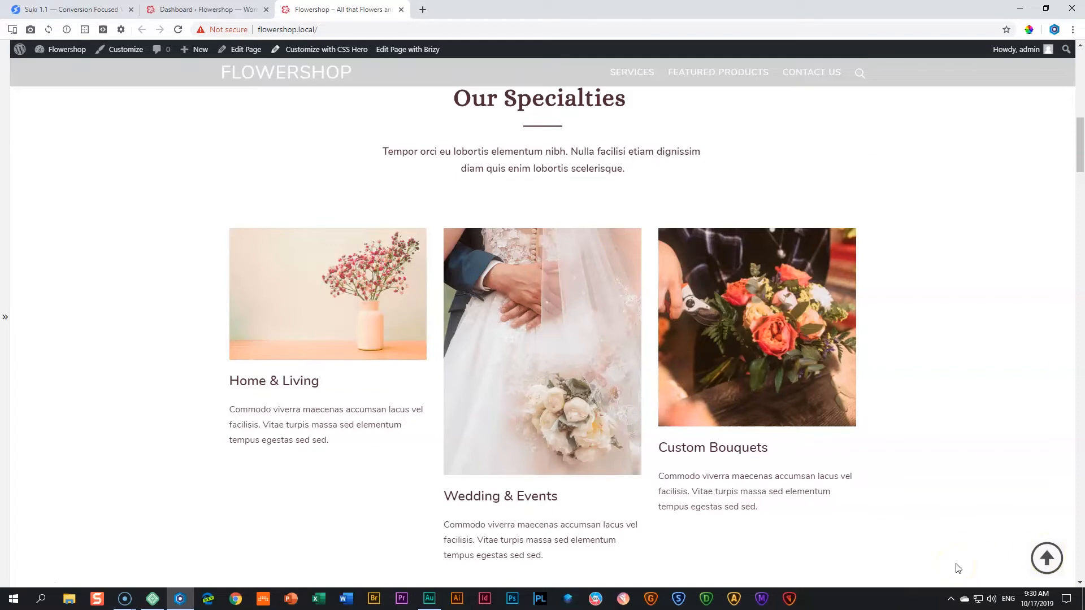
Open the Suki theme's dashboard page in the WordPress admin and review the available Pro modules.
{"action": "left_click", "coordinate": [206, 10]}
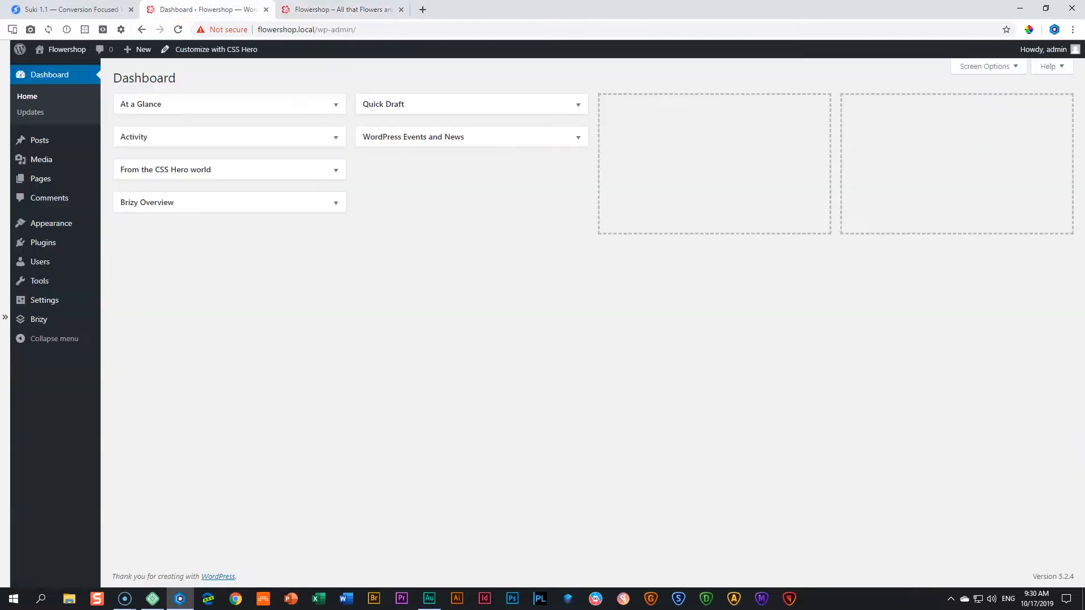
{"action": "mouse_move", "coordinate": [68, 226]}
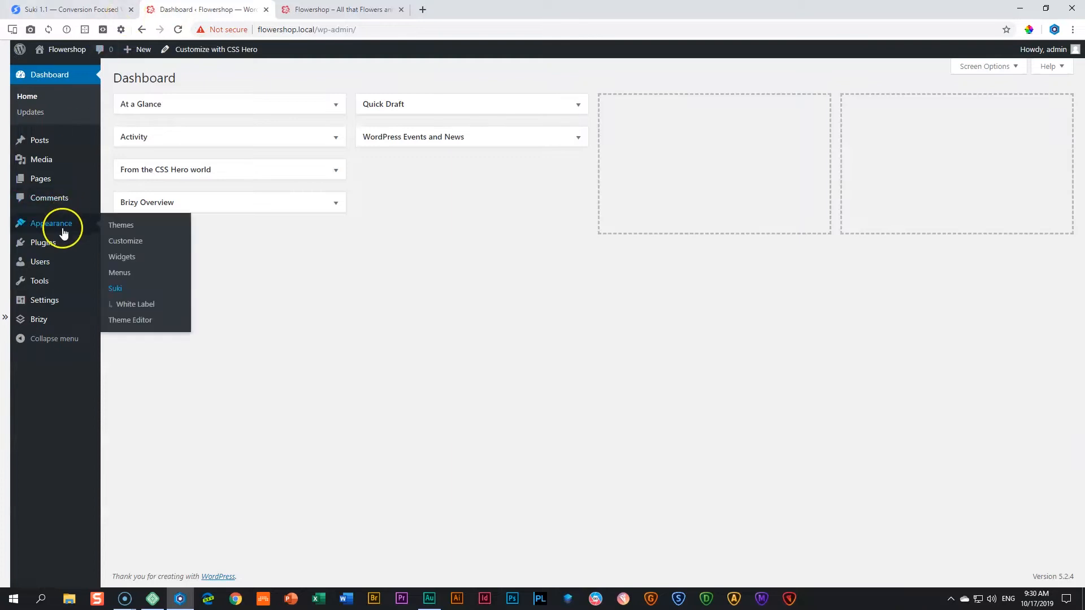
{"action": "left_click", "coordinate": [117, 288]}
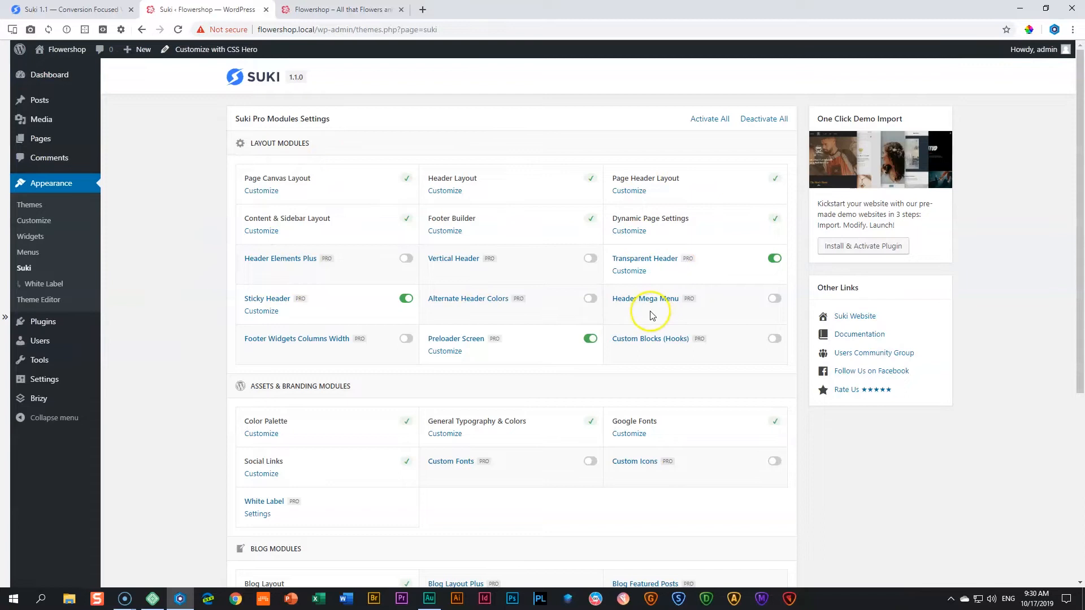
{"action": "scroll", "coordinate": [653, 316], "scroll_direction": "down", "scroll_amount": 4}
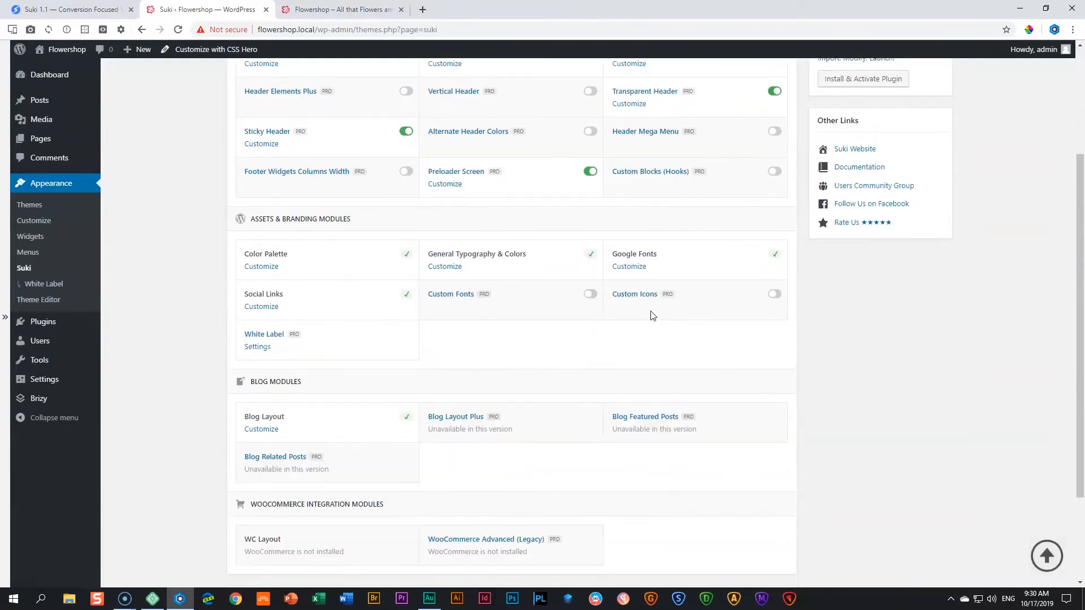
{"action": "scroll", "coordinate": [653, 315], "scroll_direction": "up", "scroll_amount": 4}
{"action": "scroll", "coordinate": [653, 315], "scroll_direction": "down", "scroll_amount": 3}
{"action": "scroll", "coordinate": [651, 299], "scroll_direction": "up", "scroll_amount": 4}
{"action": "scroll", "coordinate": [153, 145], "scroll_direction": "down", "scroll_amount": 5}
{"action": "scroll", "coordinate": [135, 147], "scroll_direction": "up", "scroll_amount": 5}
Open the Home page for editing and check the Page Header options in its Suki page settings, keeping (Customizer).
{"action": "mouse_move", "coordinate": [40, 138]}
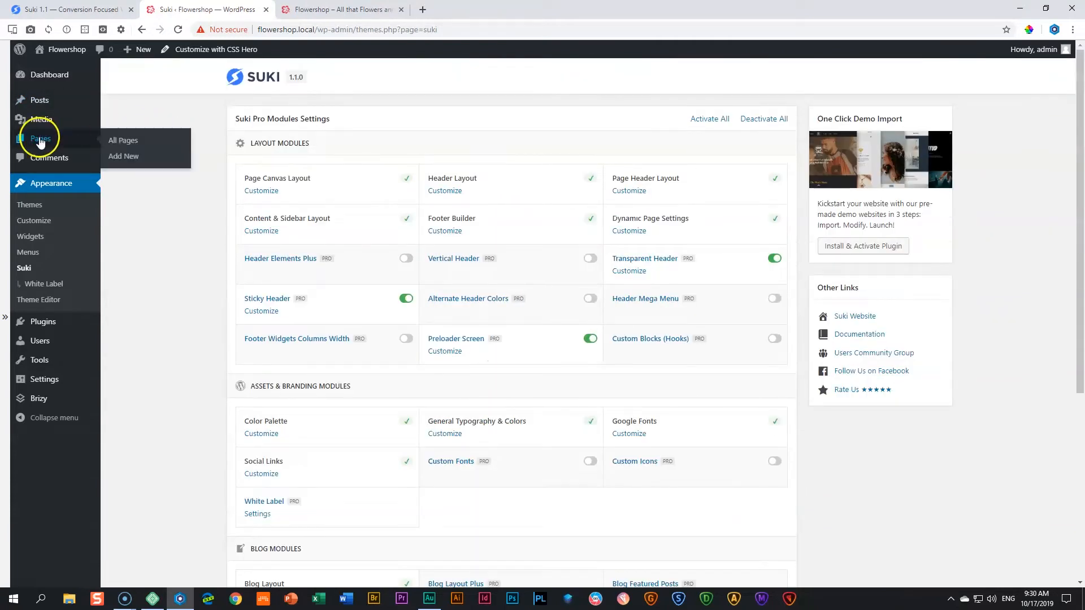
{"action": "left_click", "coordinate": [124, 145]}
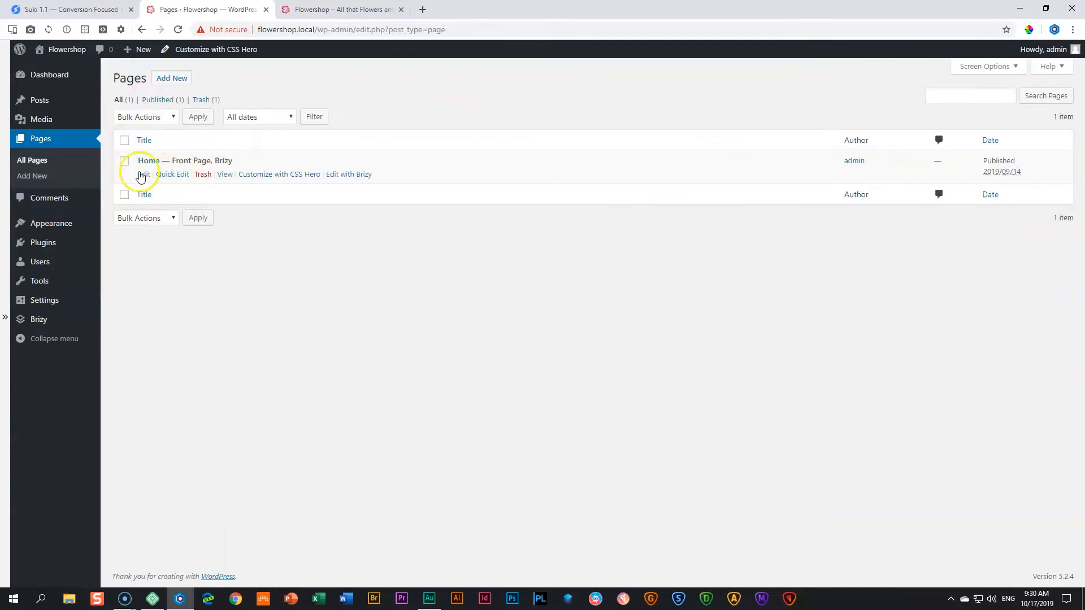
{"action": "left_click", "coordinate": [144, 175]}
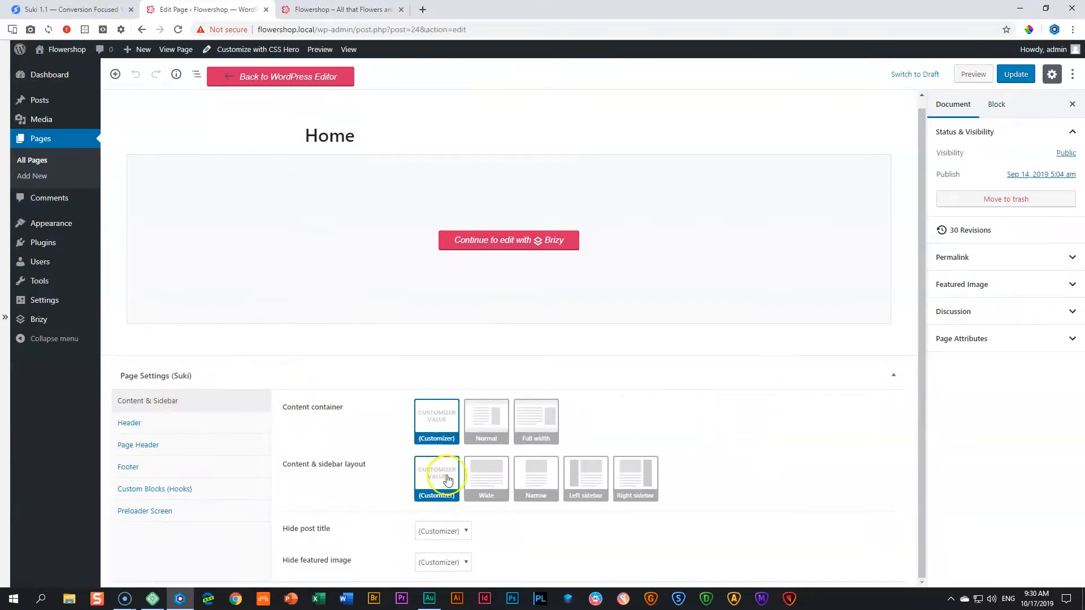
{"action": "left_click", "coordinate": [135, 444]}
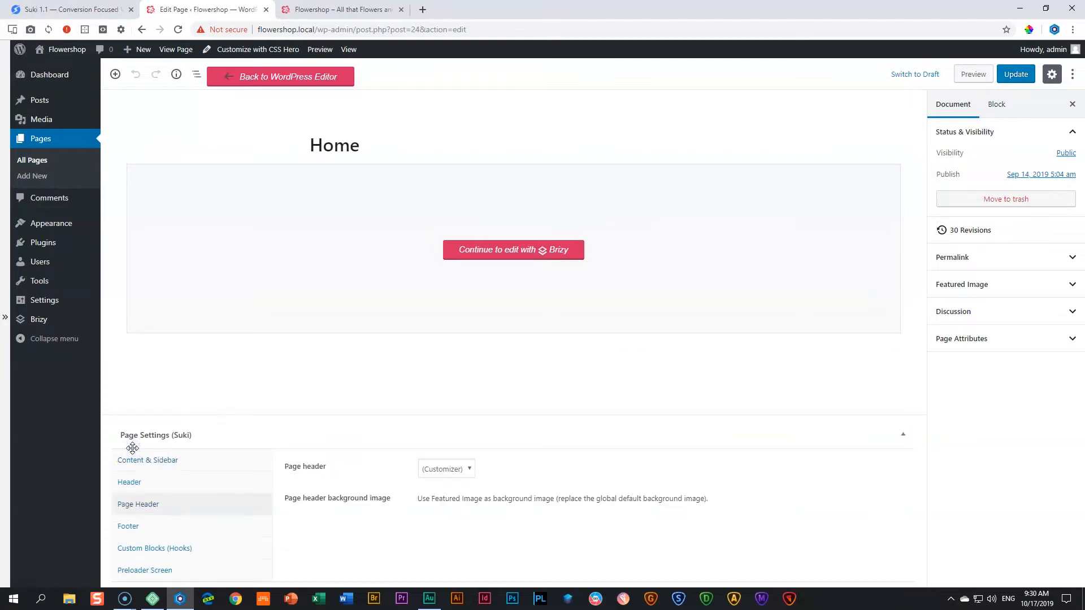
{"action": "left_click", "coordinate": [467, 471]}
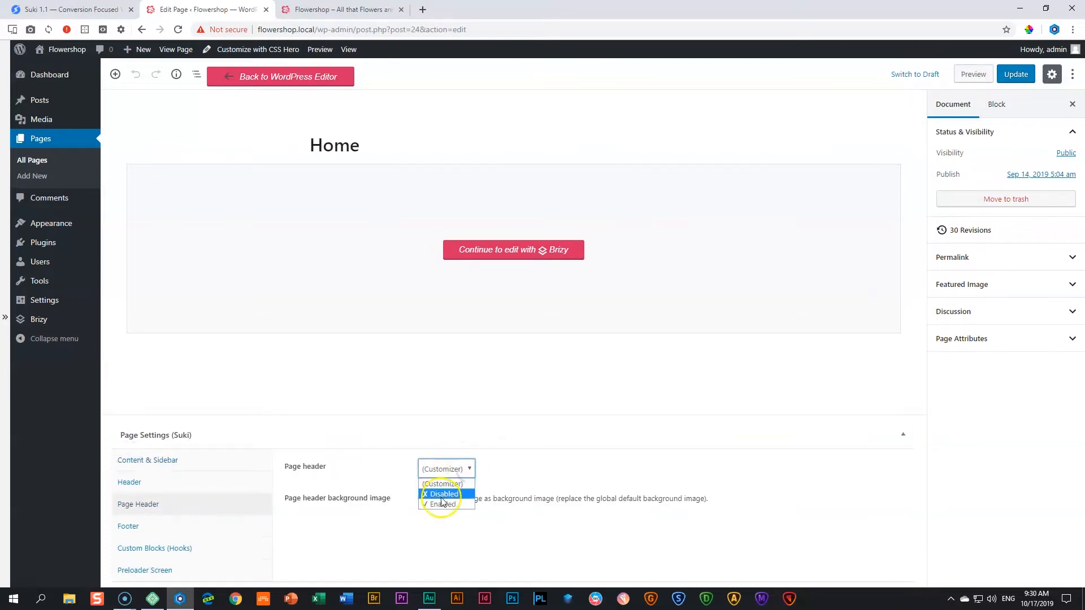
{"action": "left_click", "coordinate": [473, 484]}
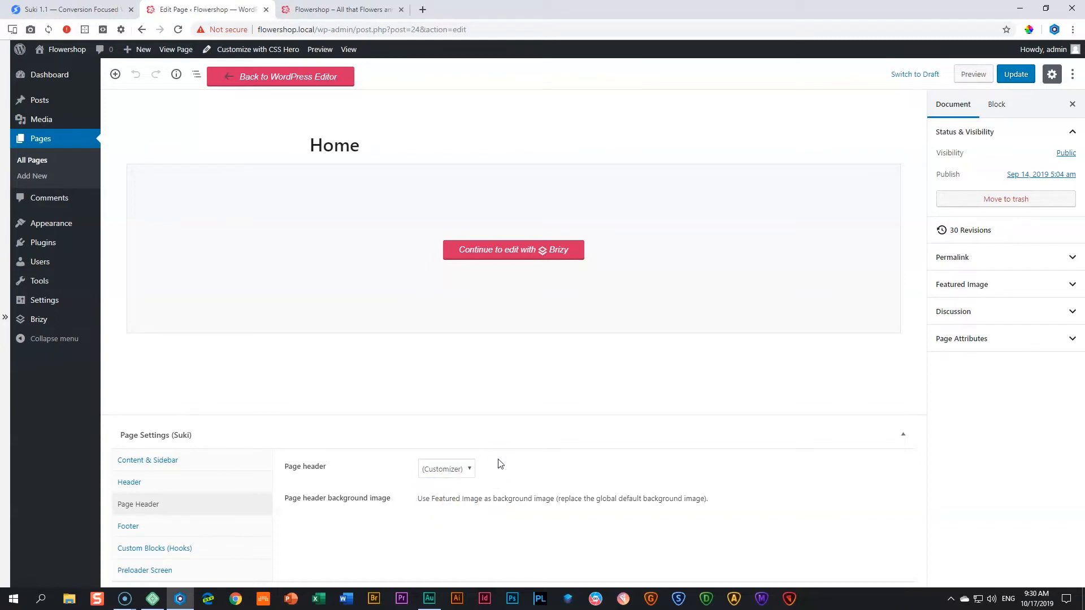
Disable the Page Header globally in the theme Customizer and publish the change.
{"action": "mouse_move", "coordinate": [52, 224]}
{"action": "left_click", "coordinate": [112, 247]}
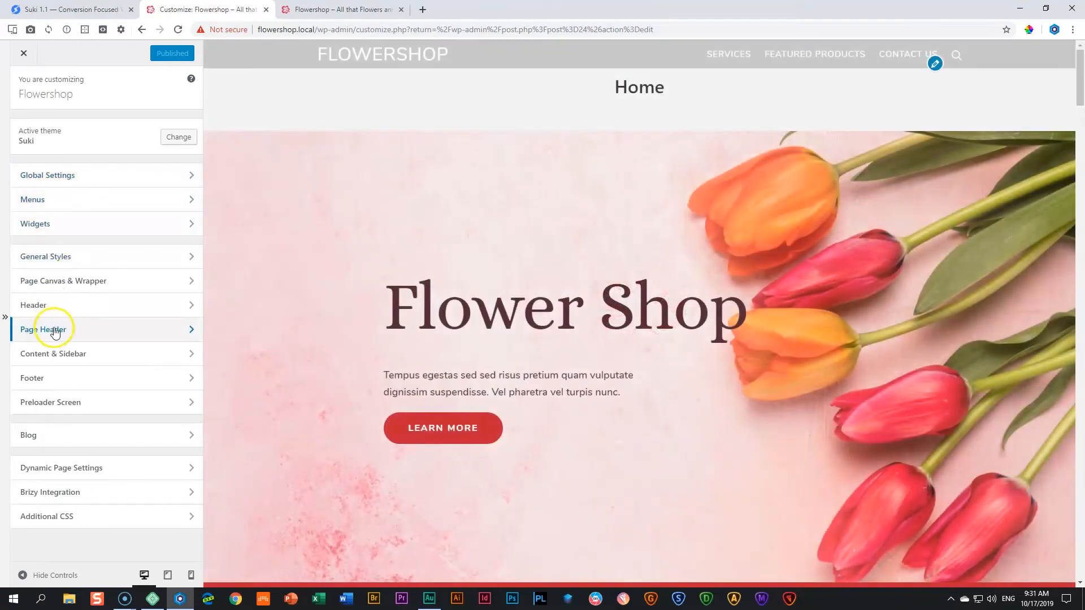
{"action": "left_click", "coordinate": [73, 331]}
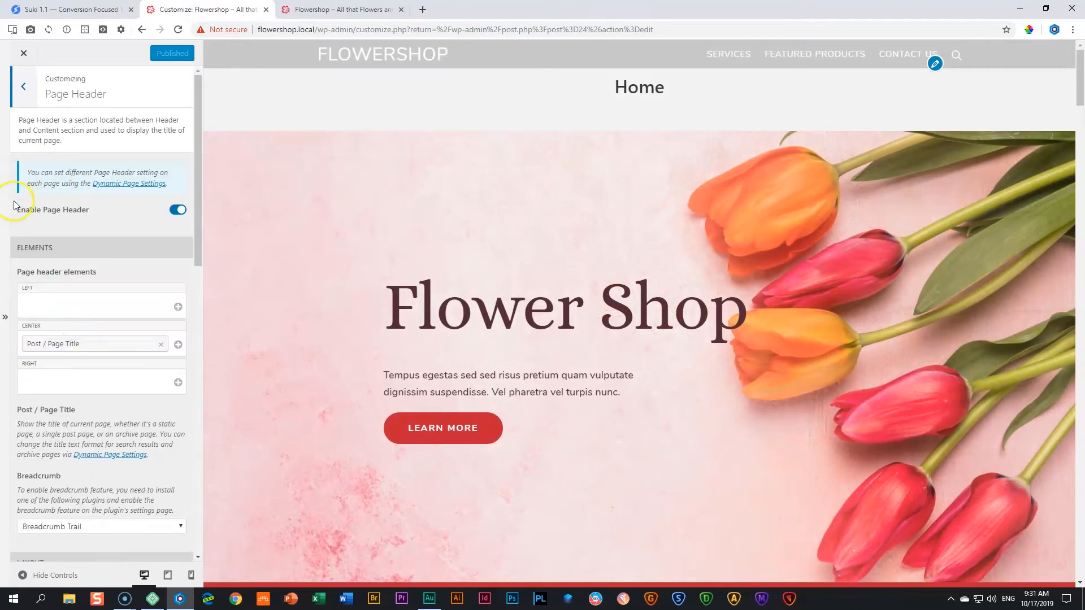
{"action": "left_click", "coordinate": [179, 211]}
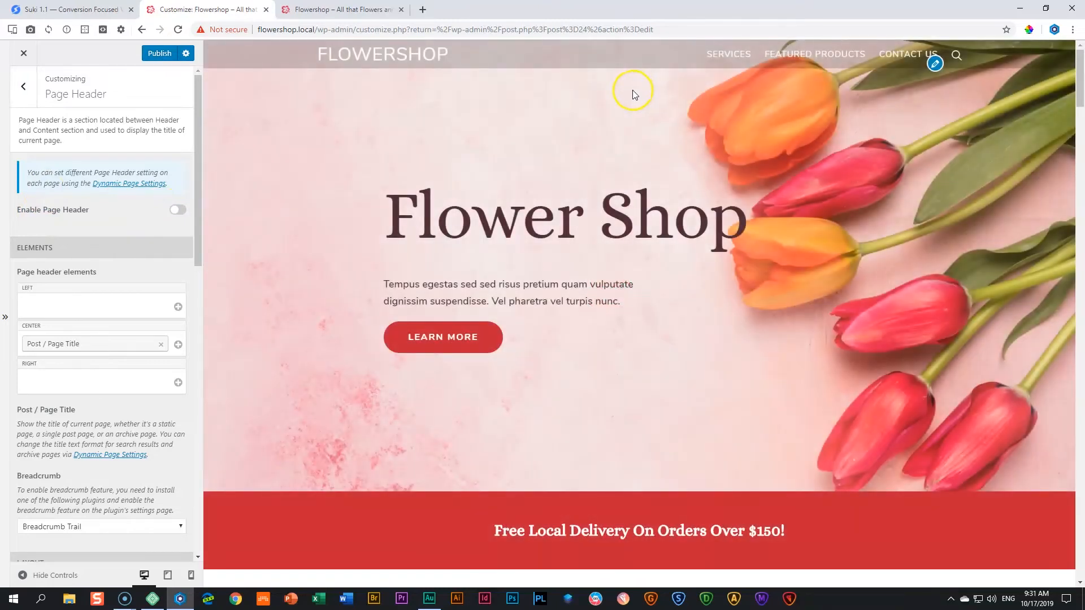
{"action": "left_click", "coordinate": [155, 54]}
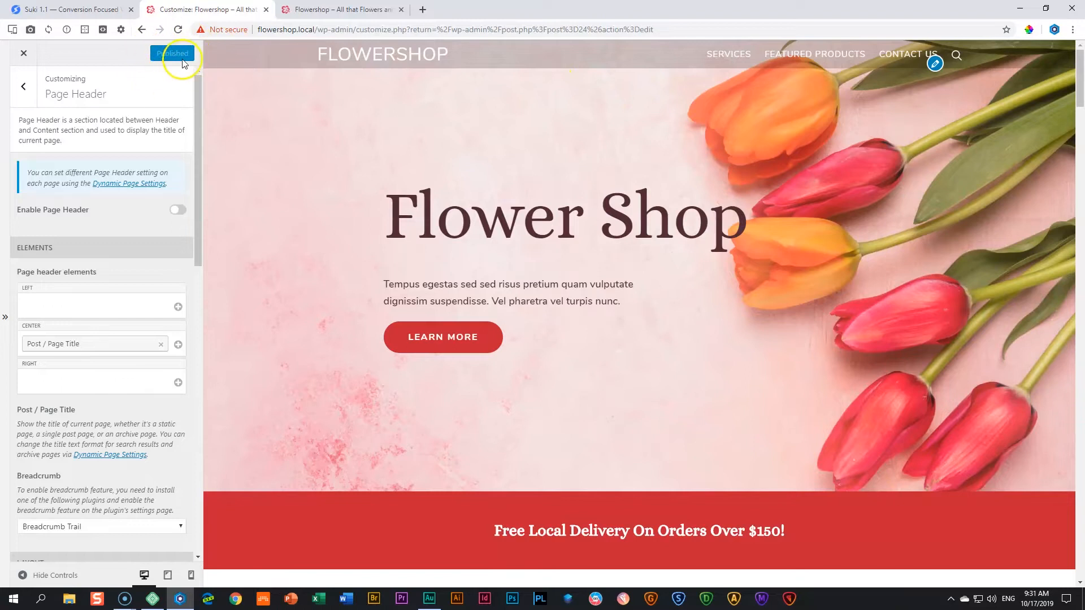
Reload the live Flowershop homepage to check its header area, then return to the Customizer.
{"action": "left_click", "coordinate": [331, 10]}
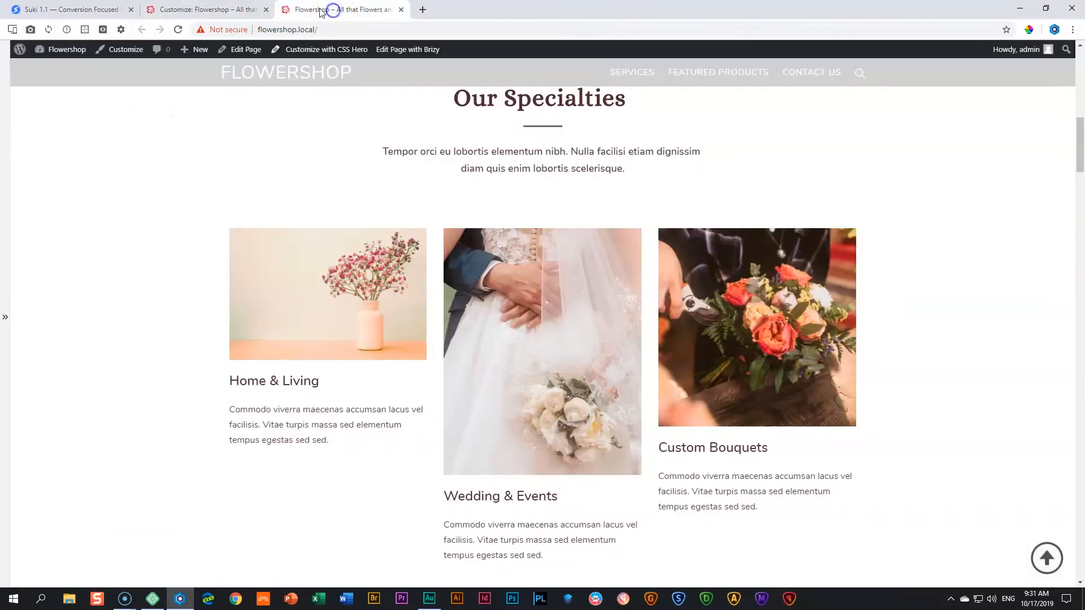
{"action": "left_click", "coordinate": [178, 30]}
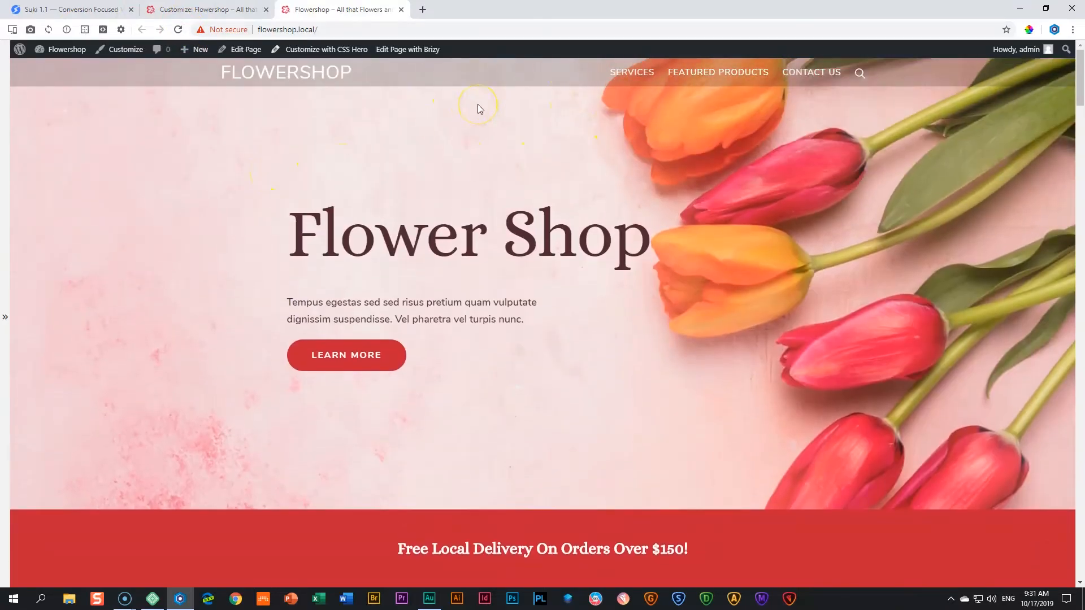
{"action": "left_click", "coordinate": [206, 10]}
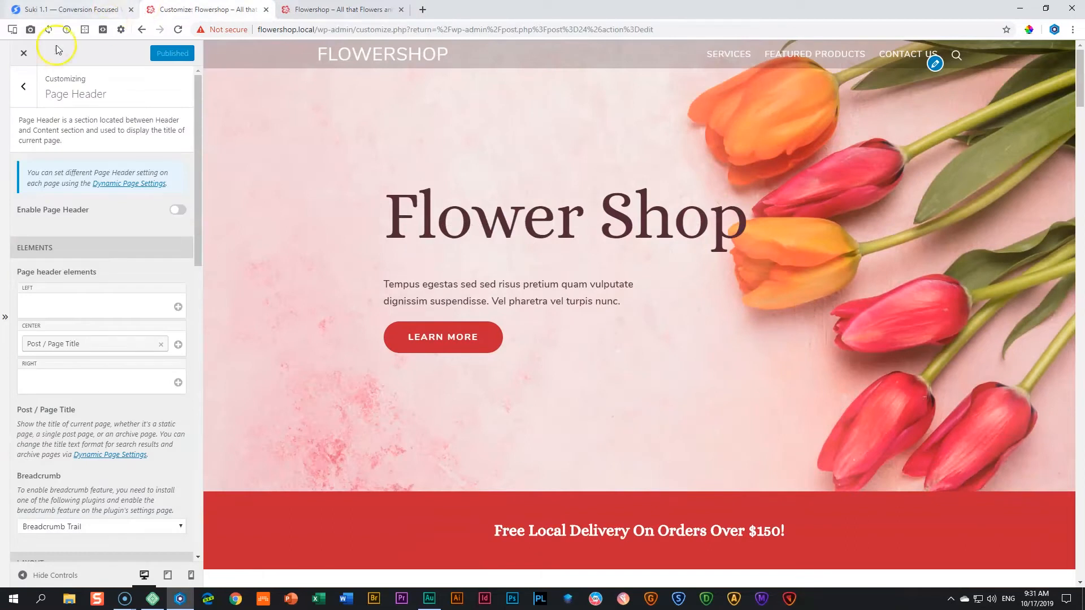
Close the Customizer and deactivate the Page scroll to id plugin among the installed plugins.
{"action": "left_click", "coordinate": [26, 58]}
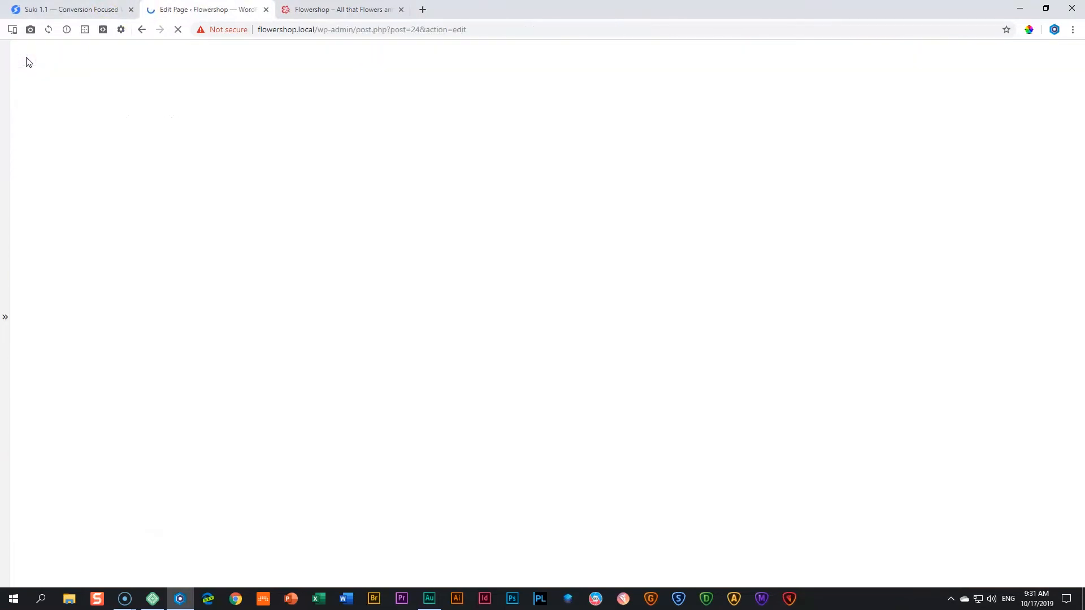
{"action": "mouse_move", "coordinate": [39, 245]}
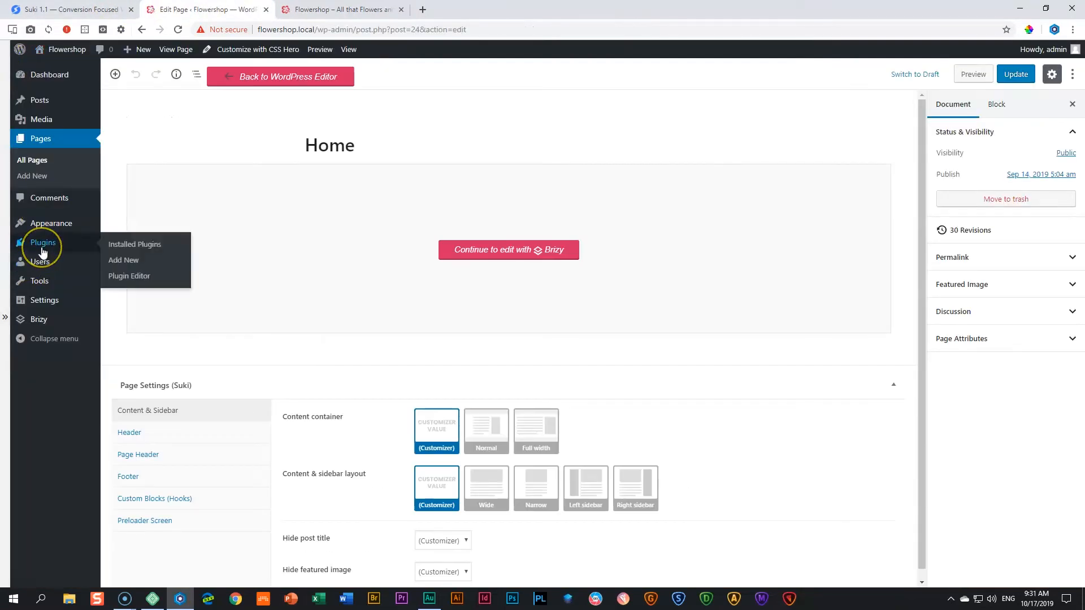
{"action": "left_click", "coordinate": [131, 247]}
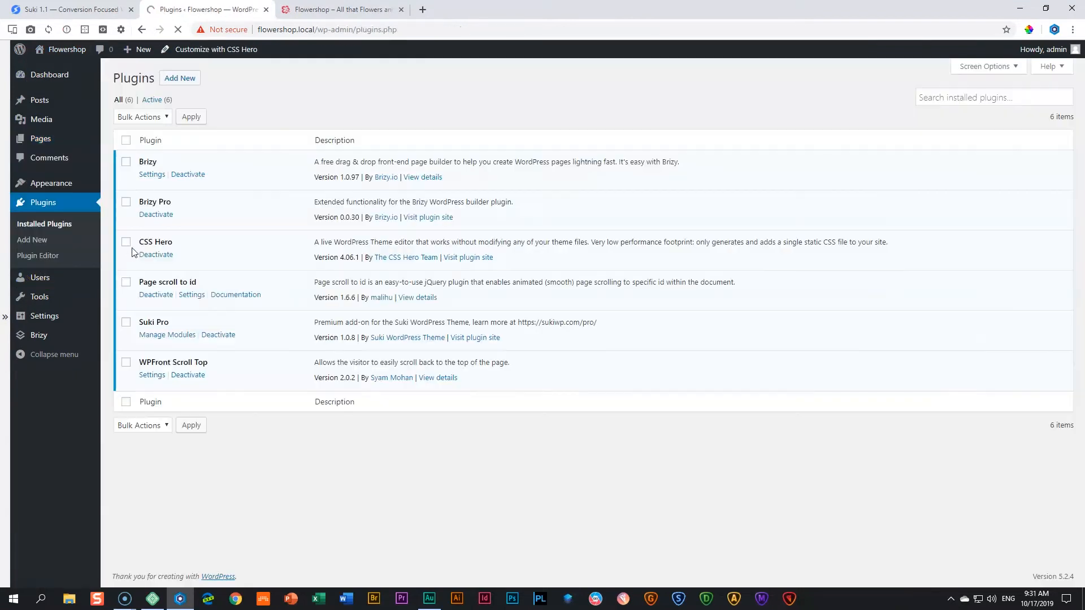
{"action": "left_click", "coordinate": [156, 294]}
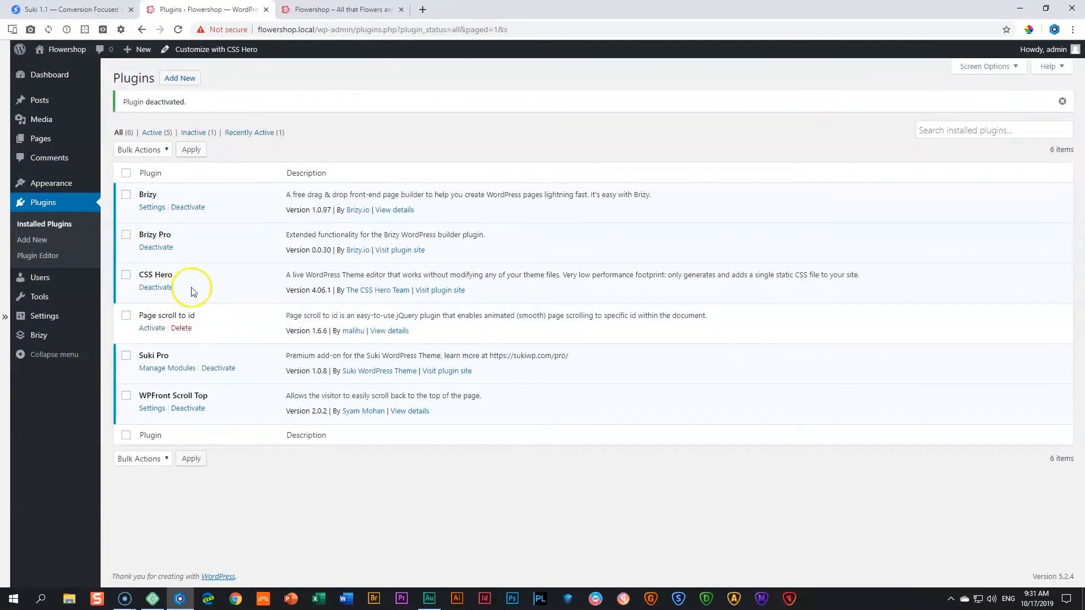
Enable the footer's "Scroll to Top" button in the theme Customizer and check it in the homepage preview.
{"action": "mouse_move", "coordinate": [48, 183]}
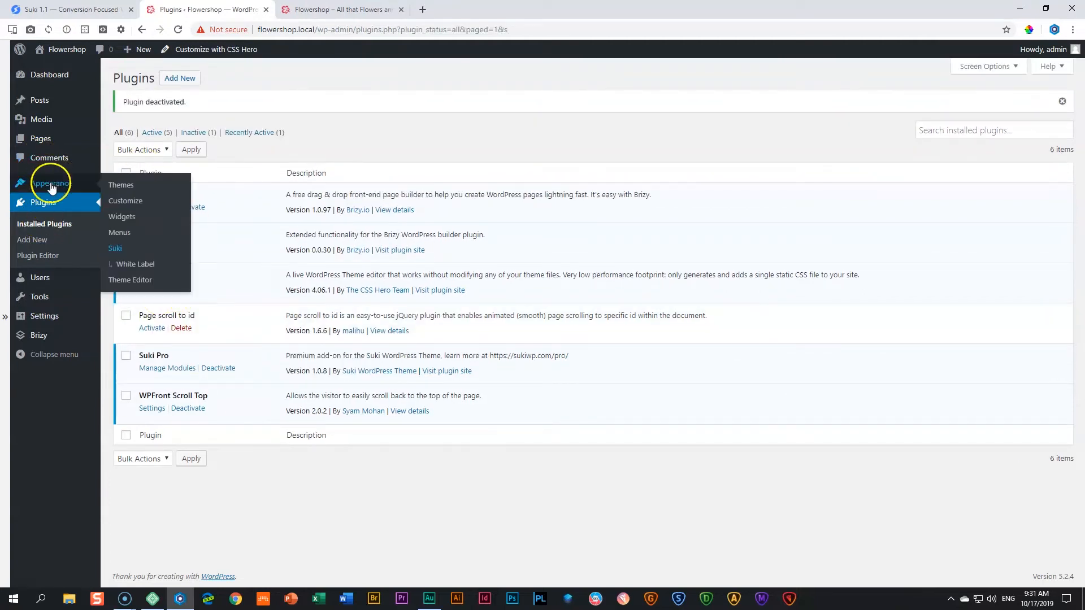
{"action": "left_click", "coordinate": [121, 202]}
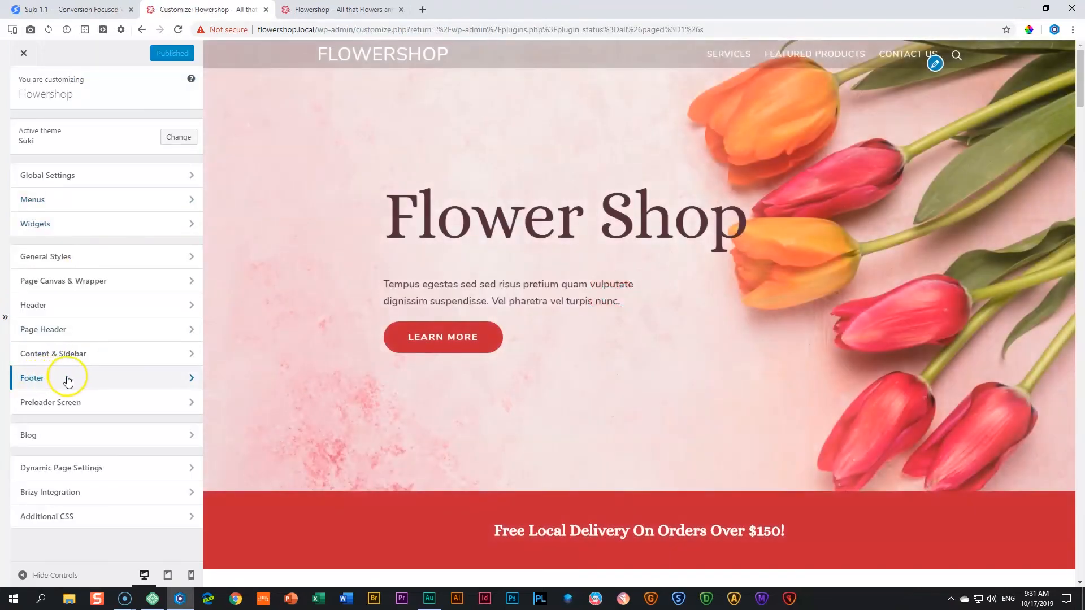
{"action": "left_click", "coordinate": [58, 380]}
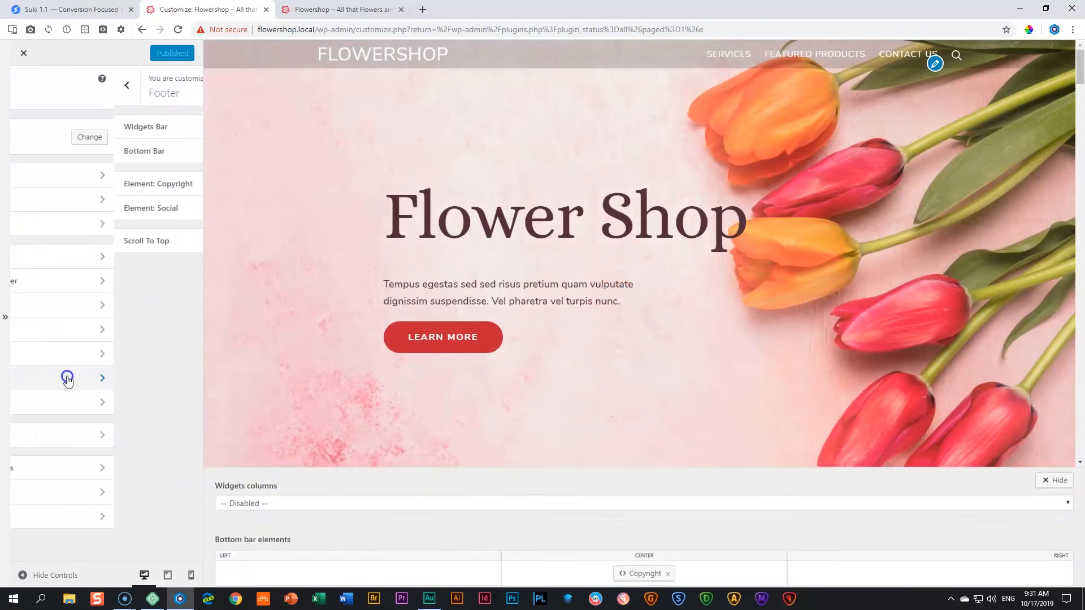
{"action": "left_click", "coordinate": [102, 247]}
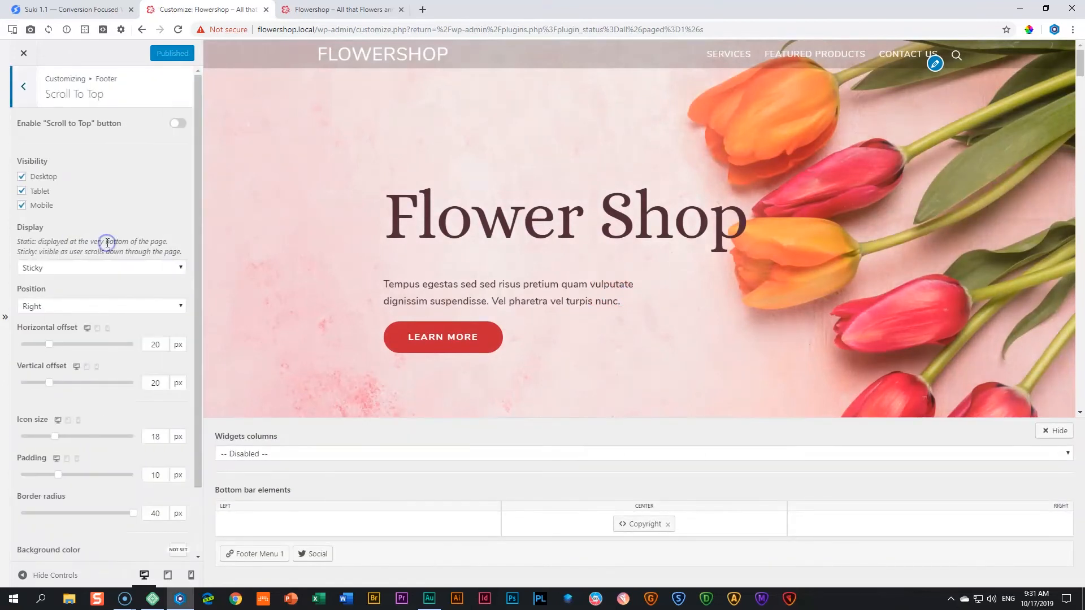
{"action": "left_click", "coordinate": [179, 125]}
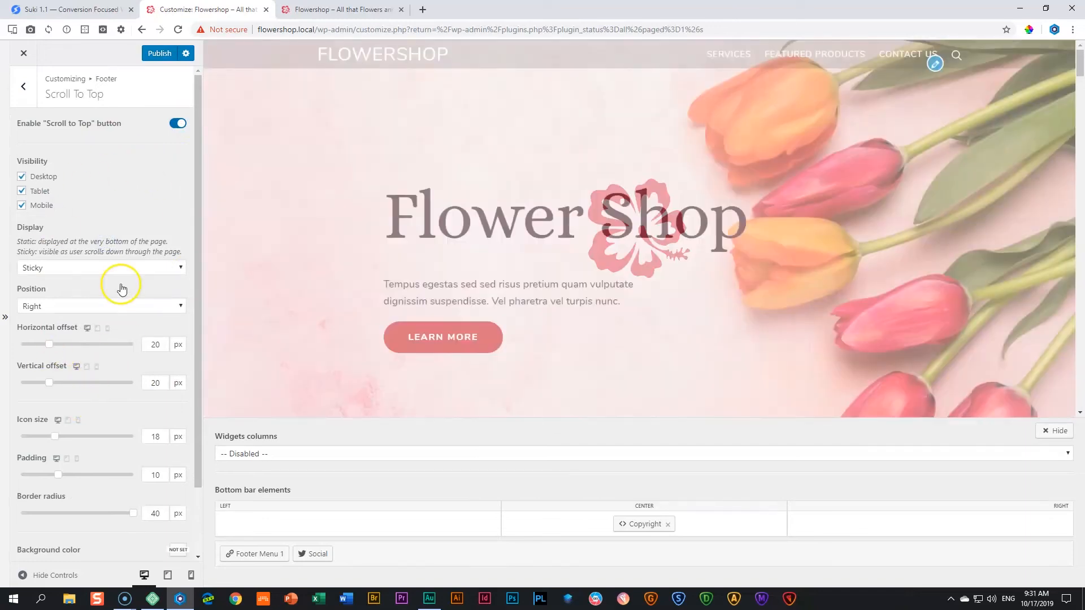
{"action": "scroll", "coordinate": [355, 286], "scroll_direction": "down", "scroll_amount": 5}
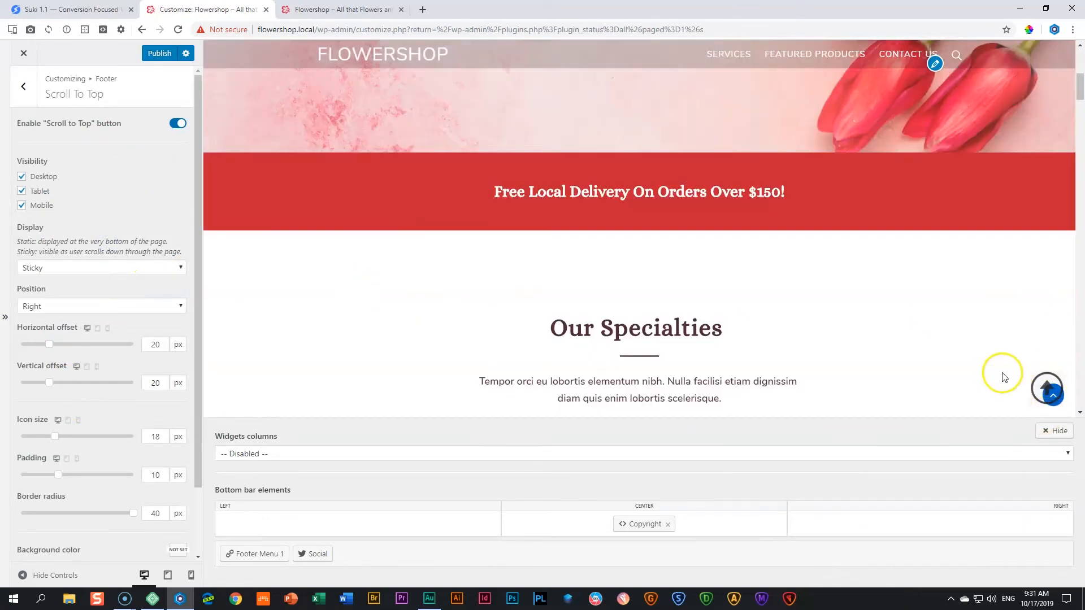
{"action": "scroll", "coordinate": [1029, 379], "scroll_direction": "down", "scroll_amount": 5}
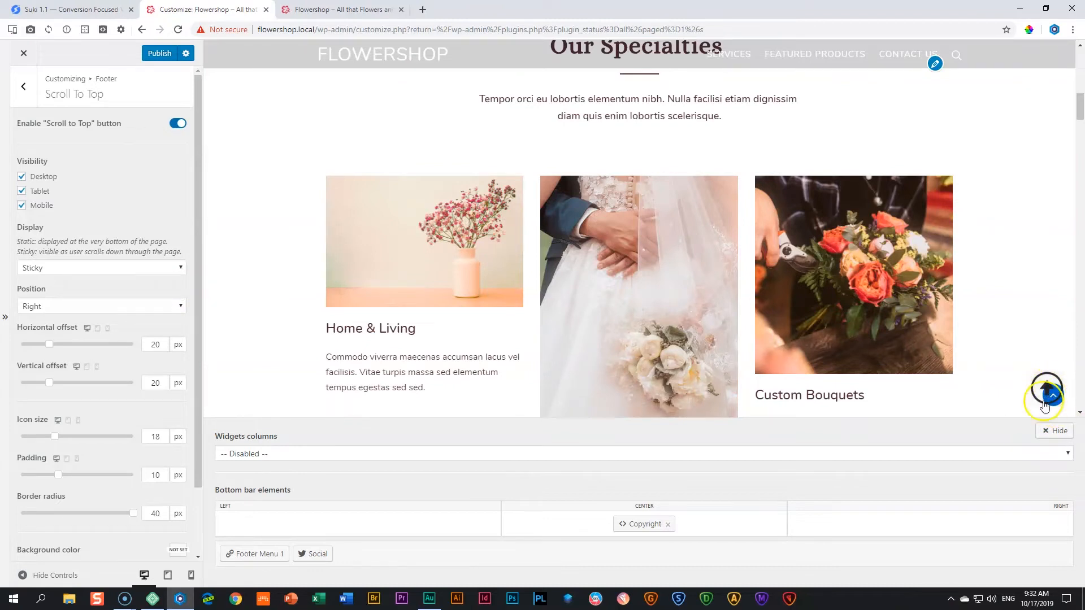
{"action": "scroll", "coordinate": [558, 335], "scroll_direction": "down", "scroll_amount": 6}
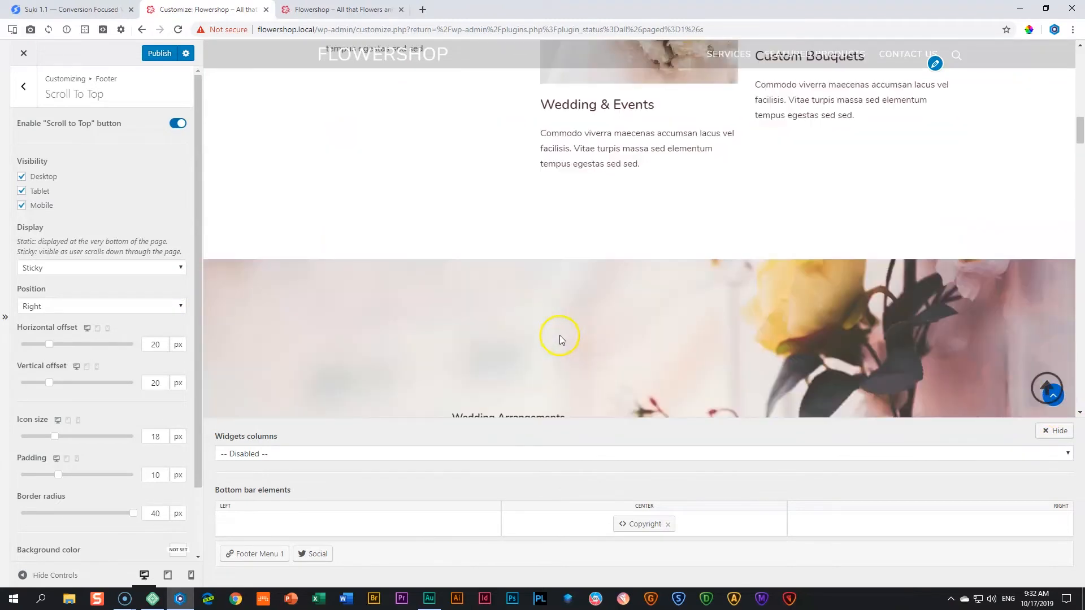
Sample the red background of the LEARN MORE button in the preview with the browser's color picker extension.
{"action": "scroll", "coordinate": [111, 369], "scroll_direction": "down", "scroll_amount": 2}
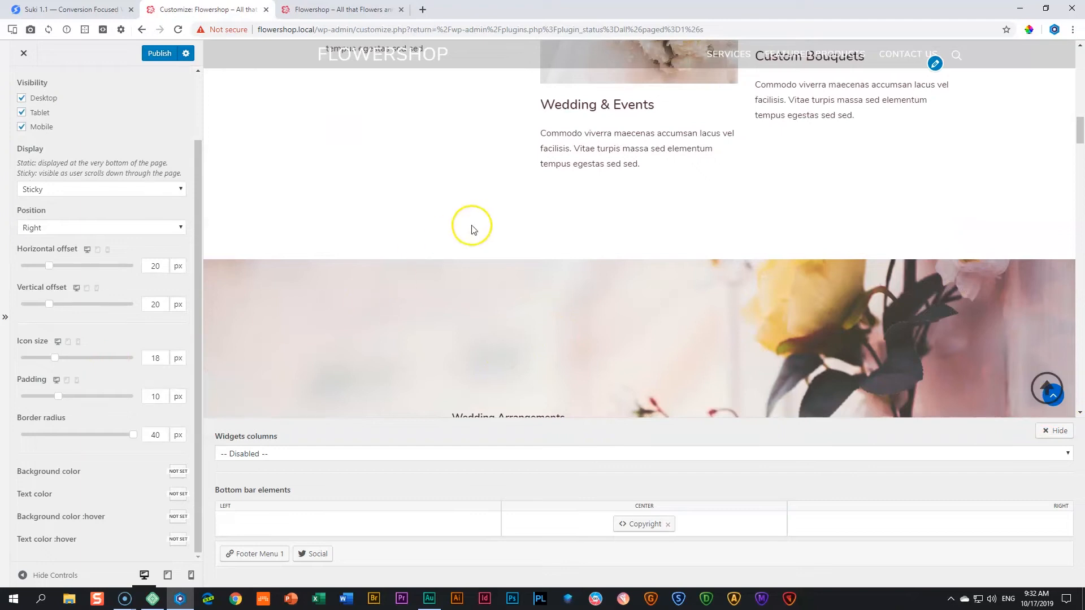
{"action": "scroll", "coordinate": [897, 279], "scroll_direction": "up", "scroll_amount": 15}
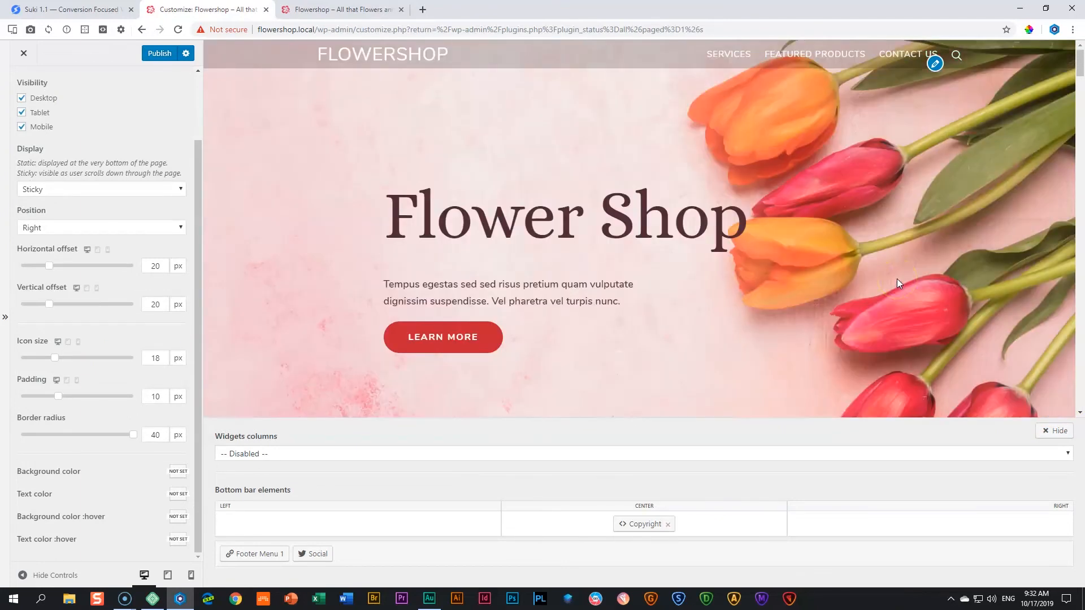
{"action": "left_click", "coordinate": [1029, 29]}
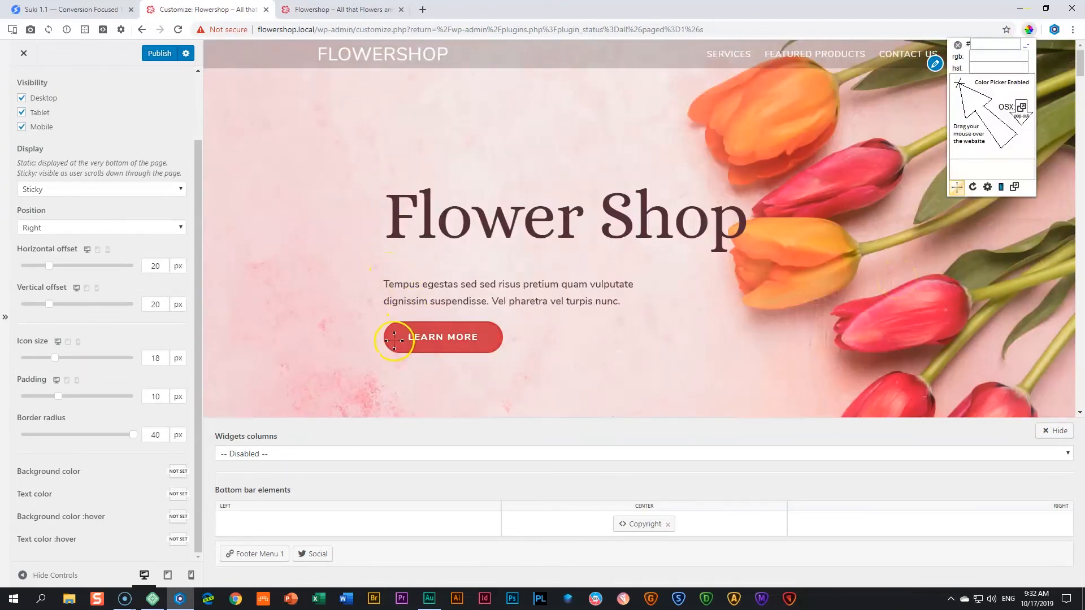
{"action": "left_click", "coordinate": [397, 334]}
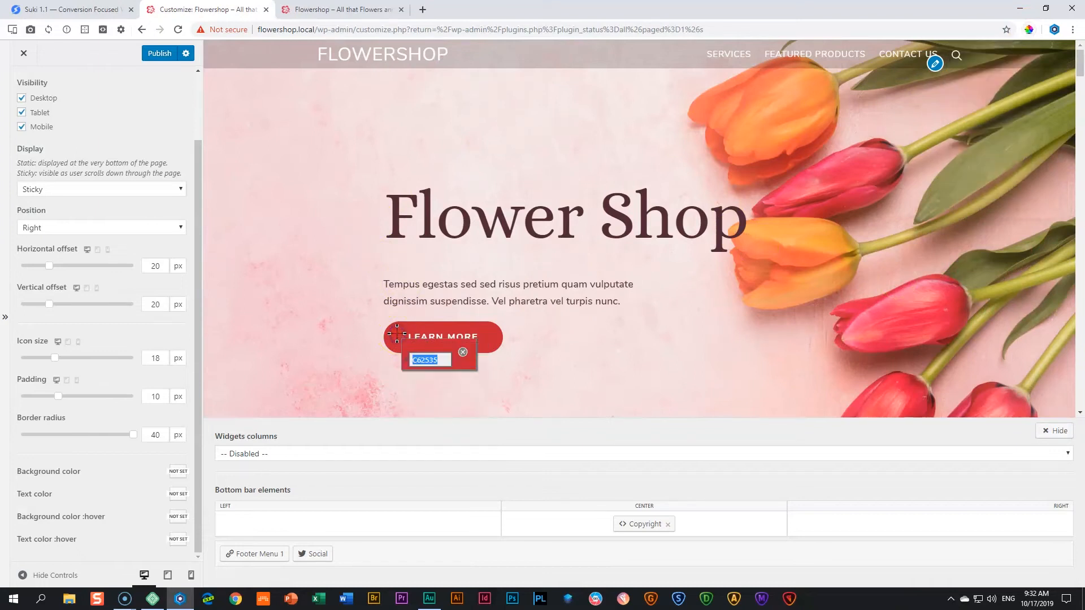
{"action": "left_click", "coordinate": [463, 352]}
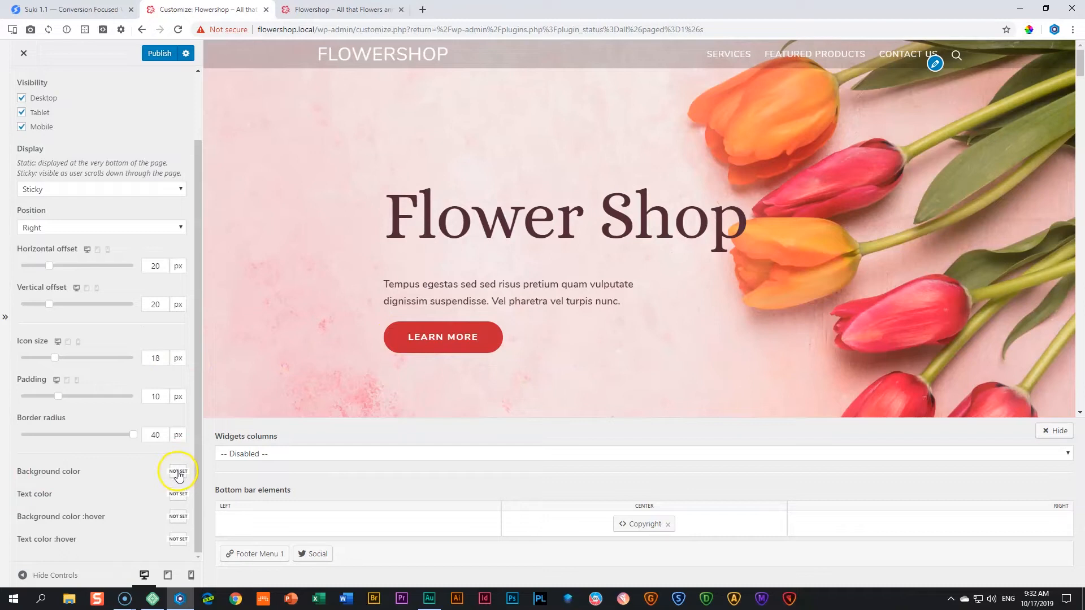
Set the Scroll To Top button's background color to #c62535 and publish the change.
{"action": "scroll", "coordinate": [636, 316], "scroll_direction": "down", "scroll_amount": 10}
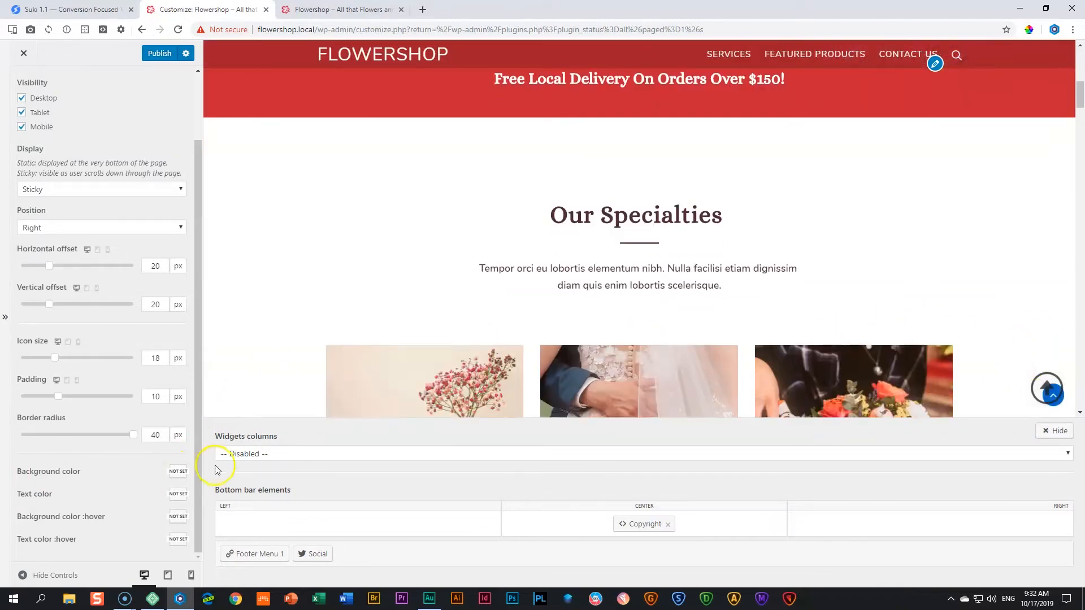
{"action": "left_click", "coordinate": [178, 471]}
{"action": "left_click", "coordinate": [100, 489]}
{"action": "type", "text": "#c62535"}
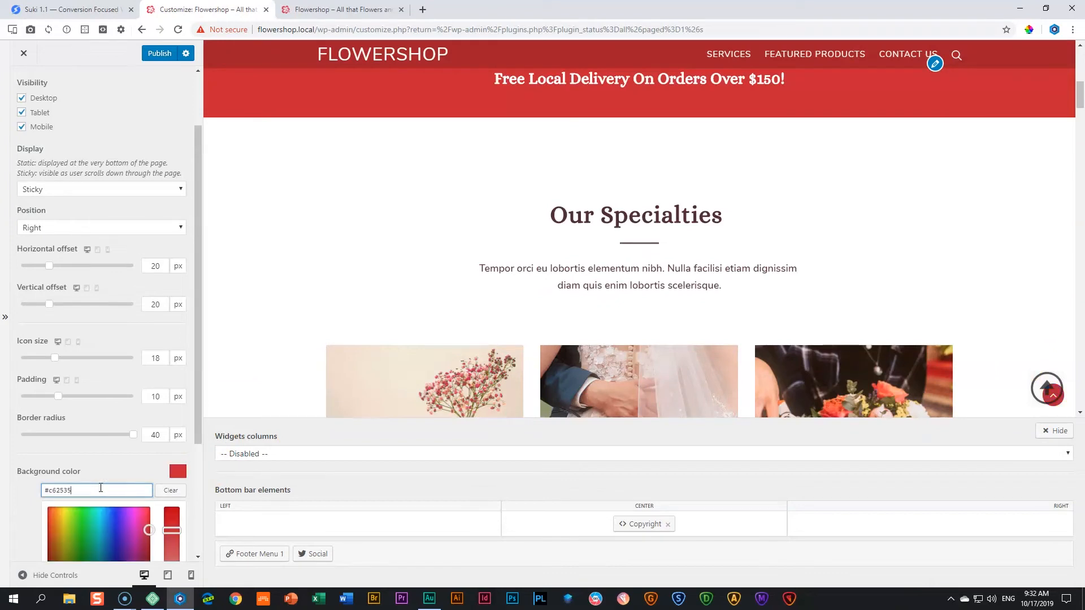
{"action": "scroll", "coordinate": [118, 367], "scroll_direction": "down", "scroll_amount": 3}
{"action": "scroll", "coordinate": [128, 361], "scroll_direction": "up", "scroll_amount": 5}
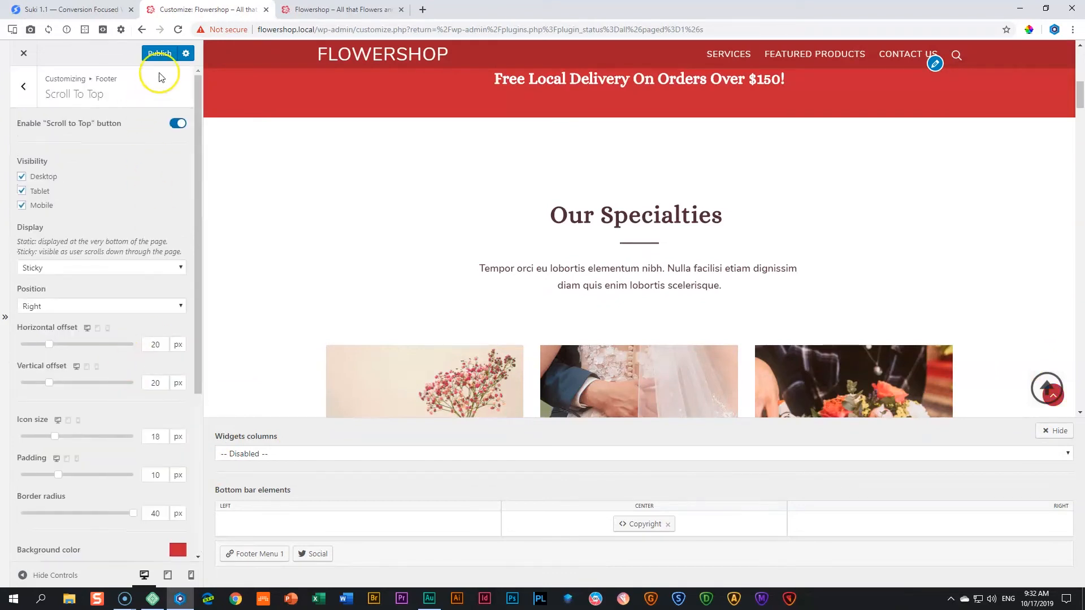
{"action": "left_click", "coordinate": [158, 54]}
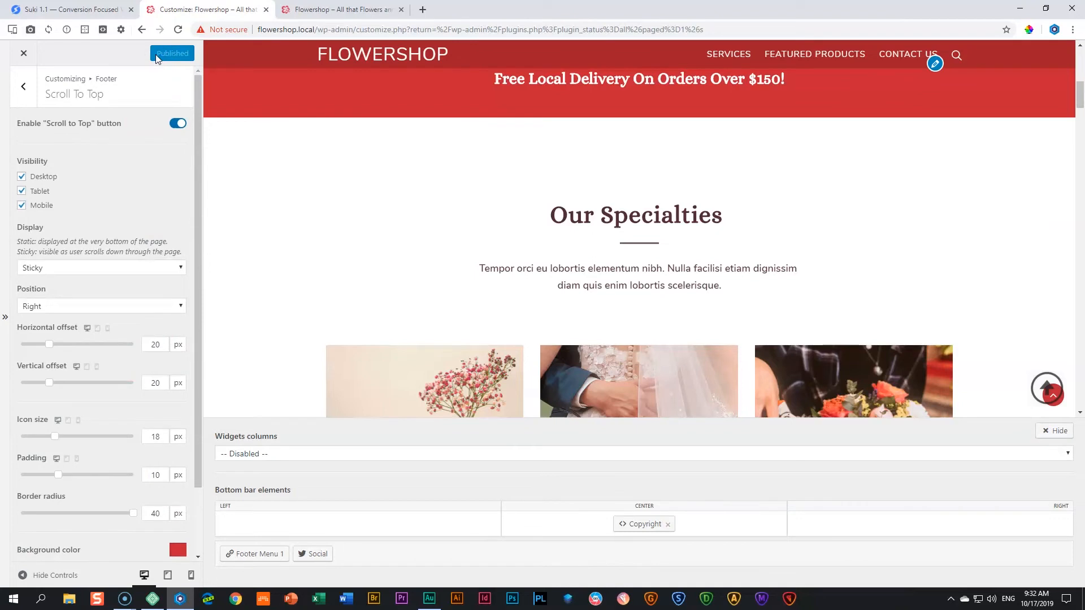
Reload the live Flowershop homepage and check the scroll-to-top button while moving down the page.
{"action": "left_click", "coordinate": [304, 7]}
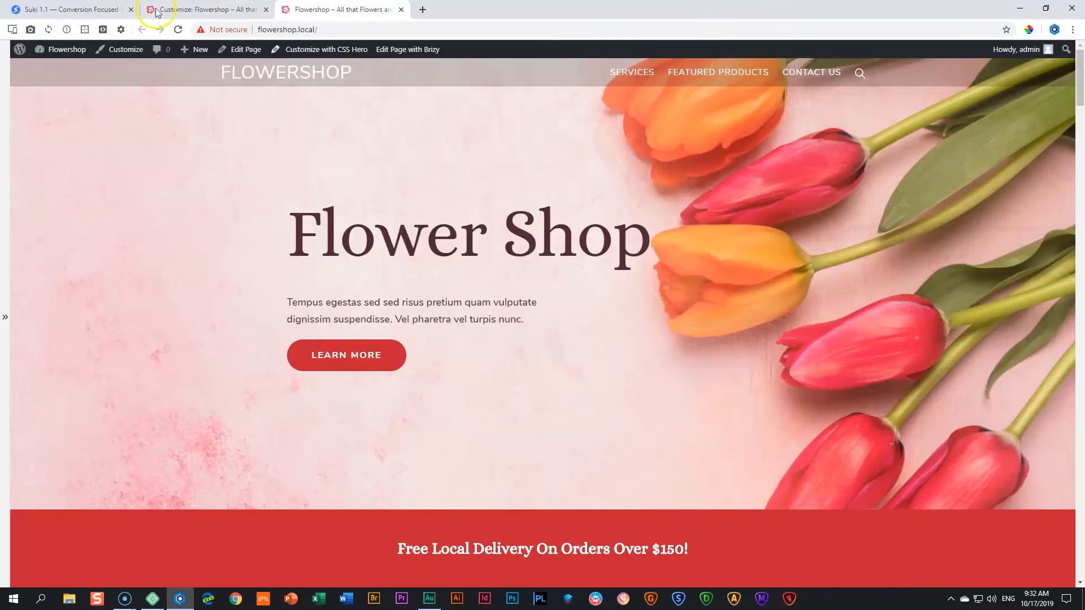
{"action": "left_click", "coordinate": [179, 30]}
{"action": "scroll", "coordinate": [290, 165], "scroll_direction": "down", "scroll_amount": 8}
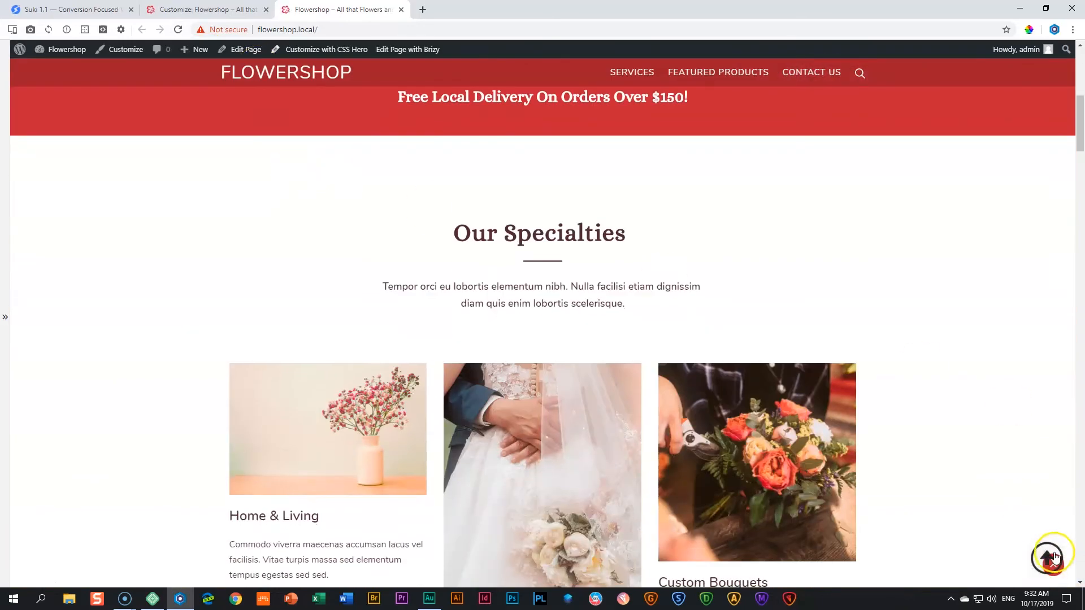
{"action": "scroll", "coordinate": [918, 462], "scroll_direction": "down", "scroll_amount": 5}
{"action": "scroll", "coordinate": [921, 461], "scroll_direction": "up", "scroll_amount": 13}
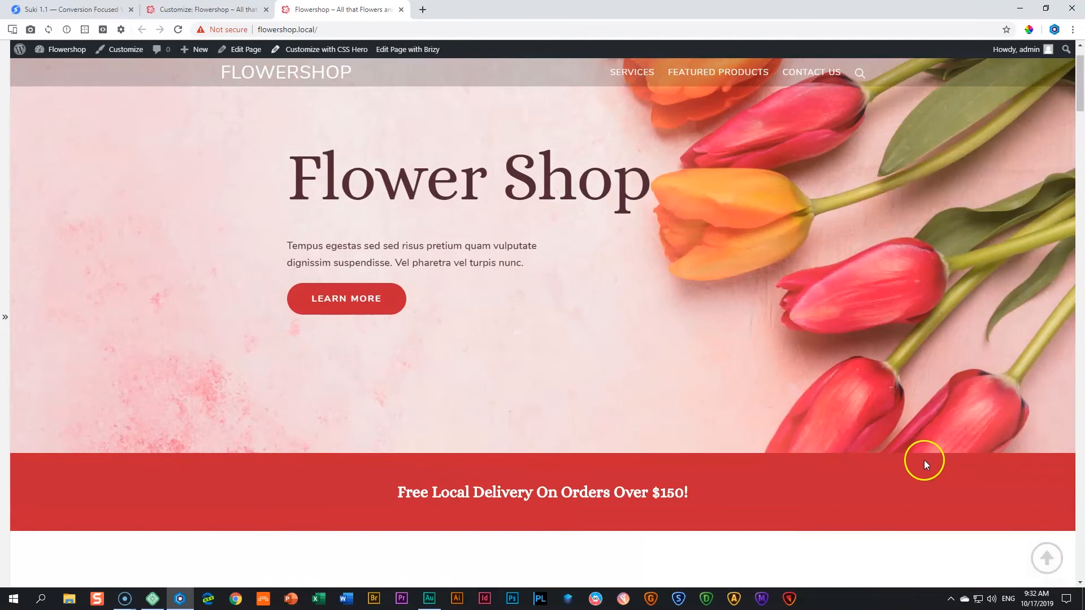
Leave the Customizer, delete the Page scroll to id plugin and deactivate WPFront Scroll Top among the installed plugins.
{"action": "left_click", "coordinate": [197, 9]}
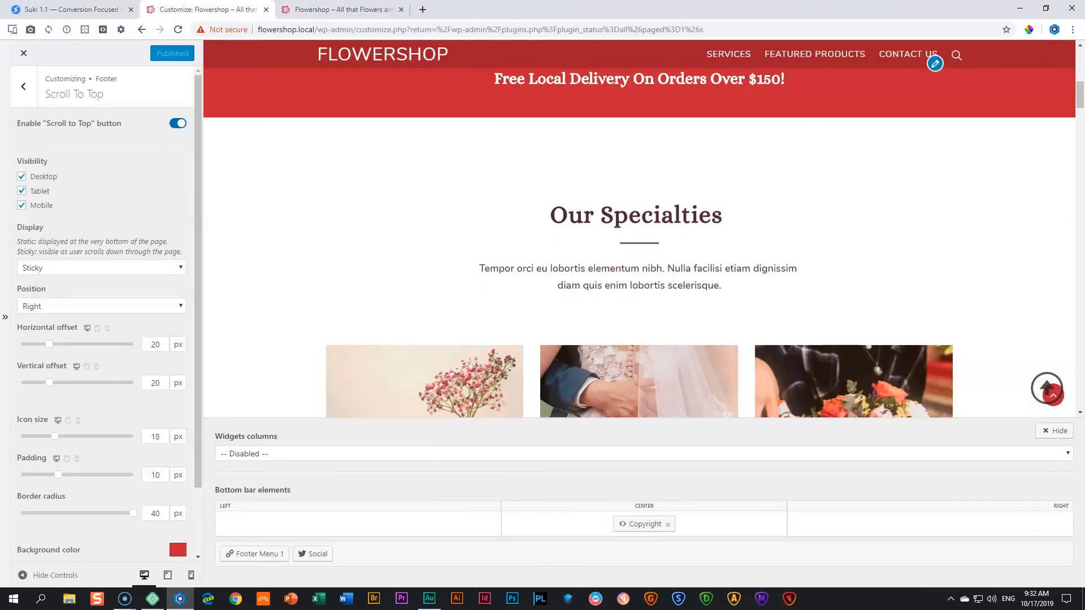
{"action": "left_click", "coordinate": [23, 52]}
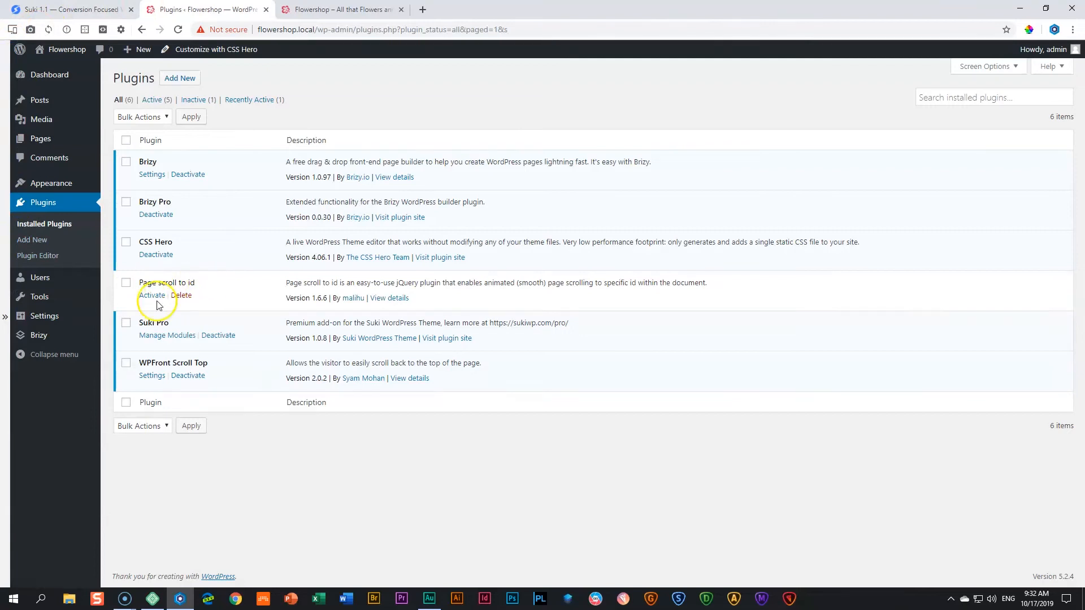
{"action": "left_click", "coordinate": [180, 295]}
{"action": "left_click", "coordinate": [599, 94]}
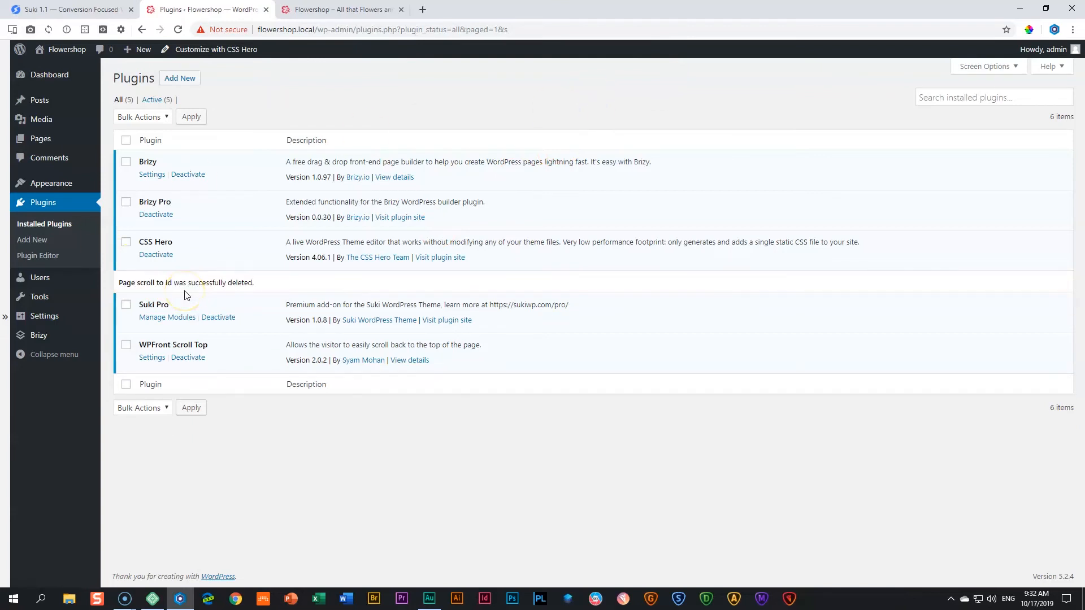
{"action": "left_click", "coordinate": [182, 358]}
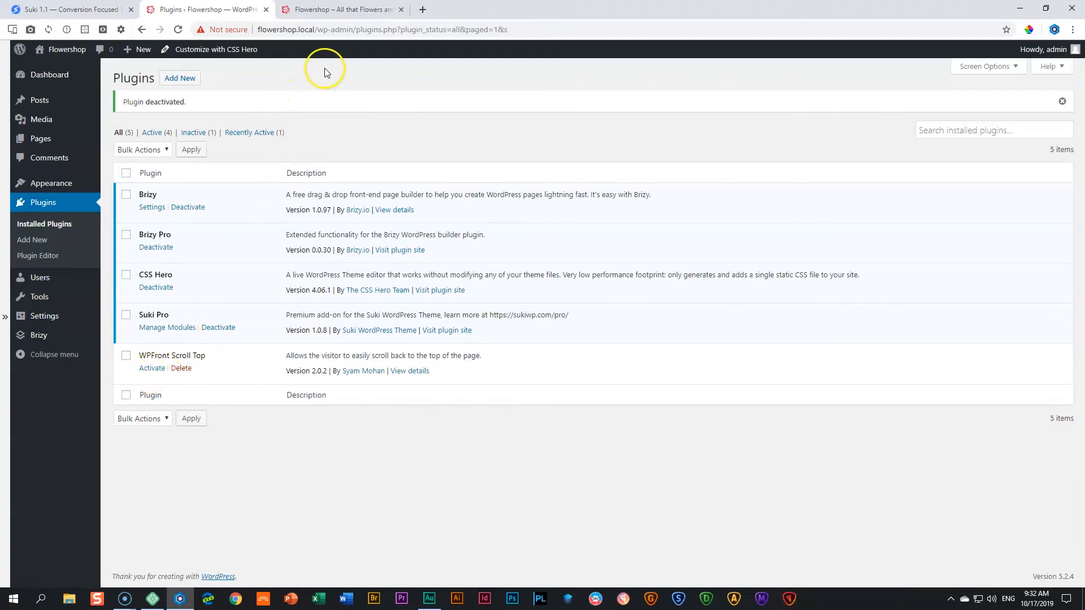
Reload the live homepage and check which scroll-to-top button shows without the WPFront plugin.
{"action": "left_click", "coordinate": [334, 10]}
{"action": "left_click", "coordinate": [179, 30]}
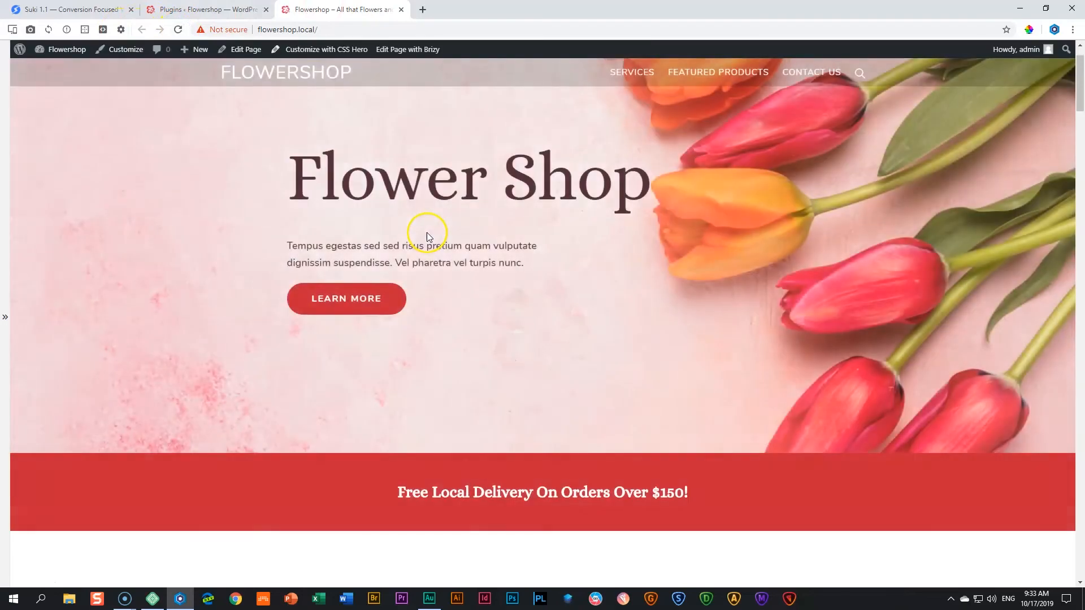
{"action": "scroll", "coordinate": [426, 233], "scroll_direction": "down", "scroll_amount": 5}
{"action": "scroll", "coordinate": [426, 232], "scroll_direction": "down", "scroll_amount": 12}
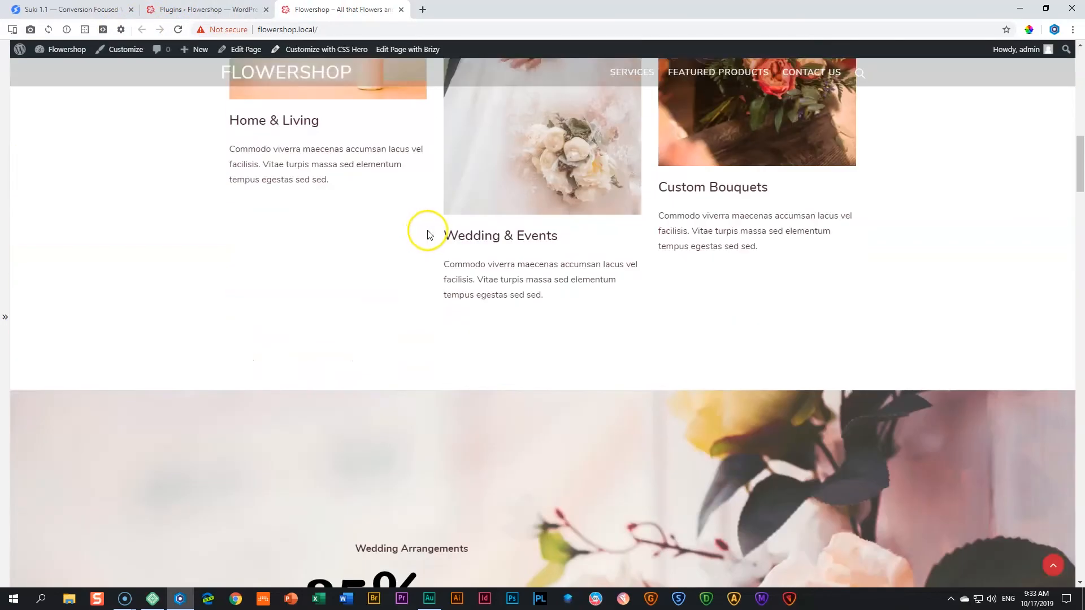
{"action": "scroll", "coordinate": [432, 229], "scroll_direction": "down", "scroll_amount": 5}
{"action": "scroll", "coordinate": [469, 247], "scroll_direction": "up", "scroll_amount": 20}
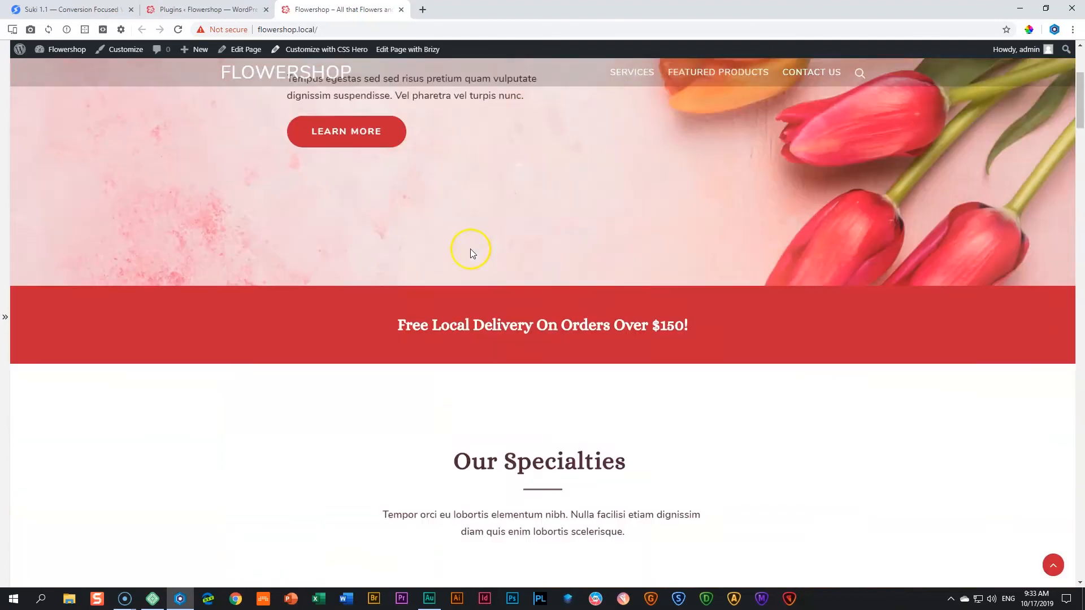
Test the Services, Featured Products and Contact Us menu links on the live homepage and check the page's scrolling behavior.
{"action": "left_click", "coordinate": [626, 72]}
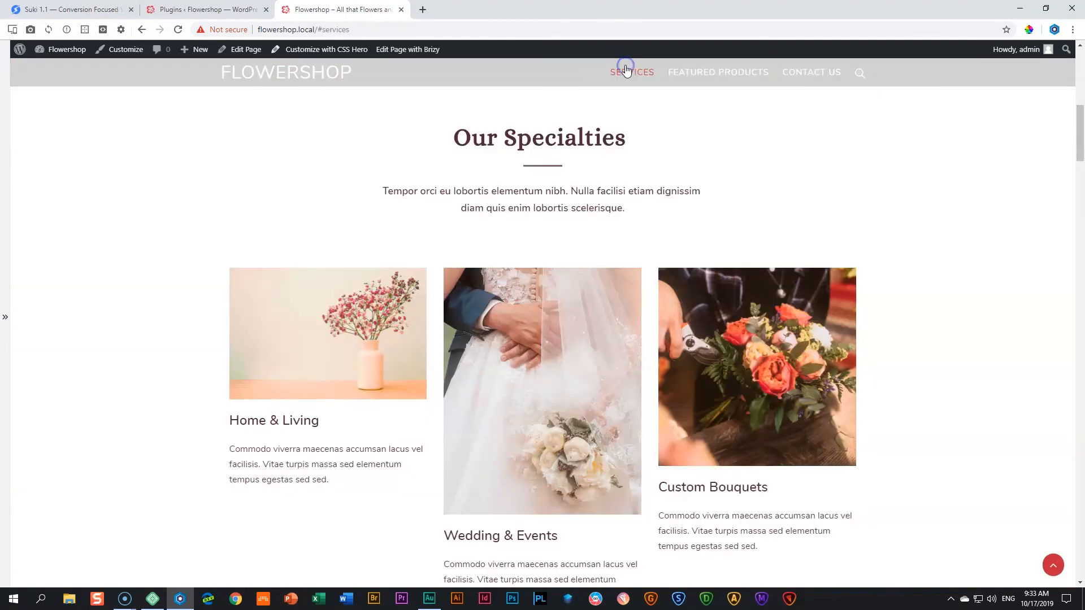
{"action": "left_click", "coordinate": [690, 72]}
{"action": "left_click", "coordinate": [803, 72]}
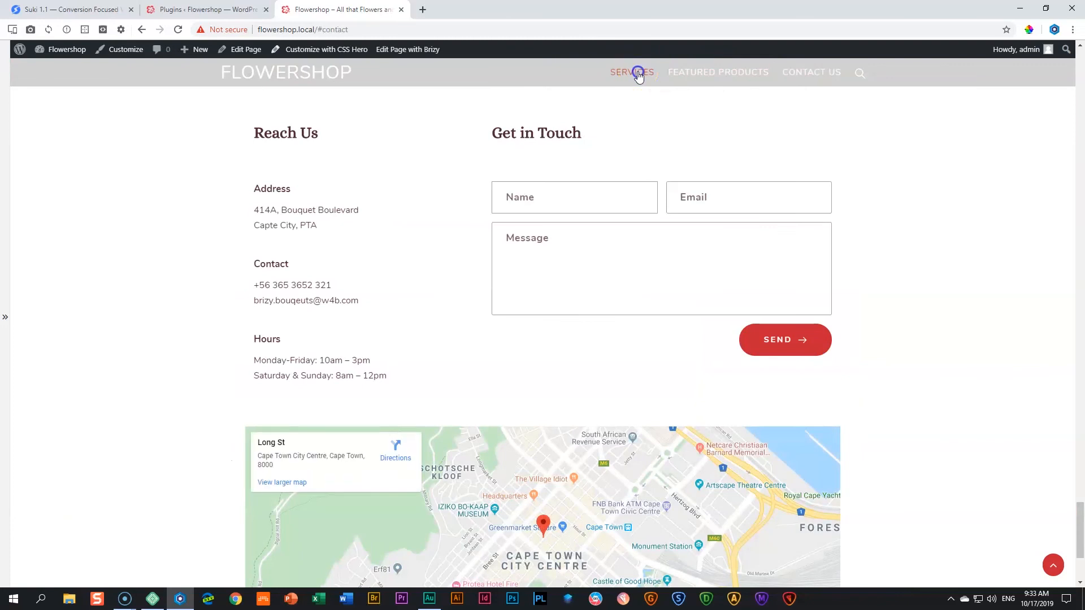
{"action": "left_click", "coordinate": [633, 72]}
{"action": "scroll", "coordinate": [616, 266], "scroll_direction": "down", "scroll_amount": 20}
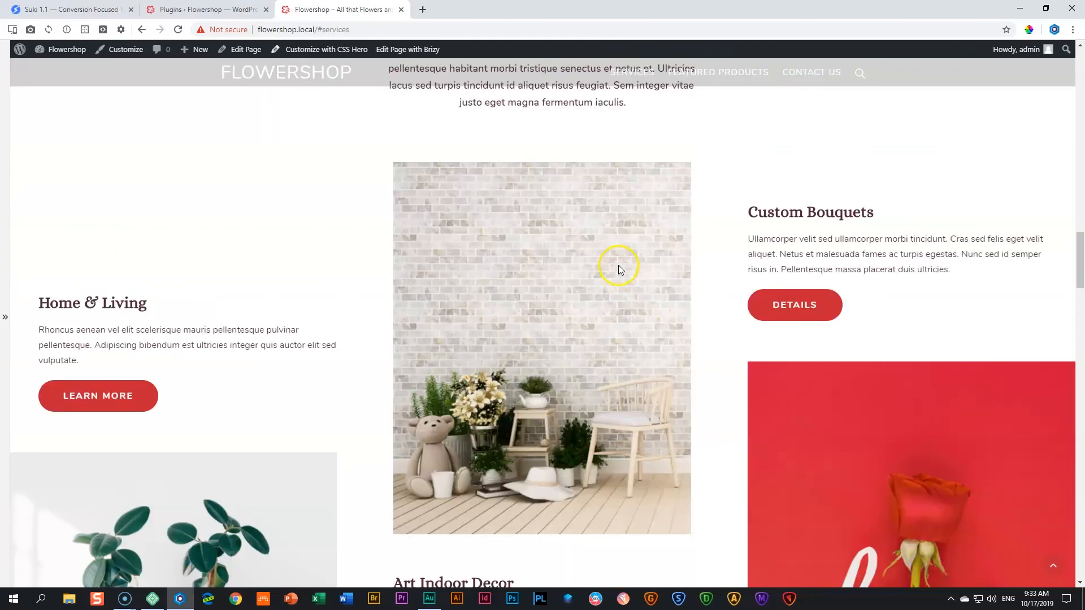
{"action": "scroll", "coordinate": [1011, 491], "scroll_direction": "down", "scroll_amount": 5}
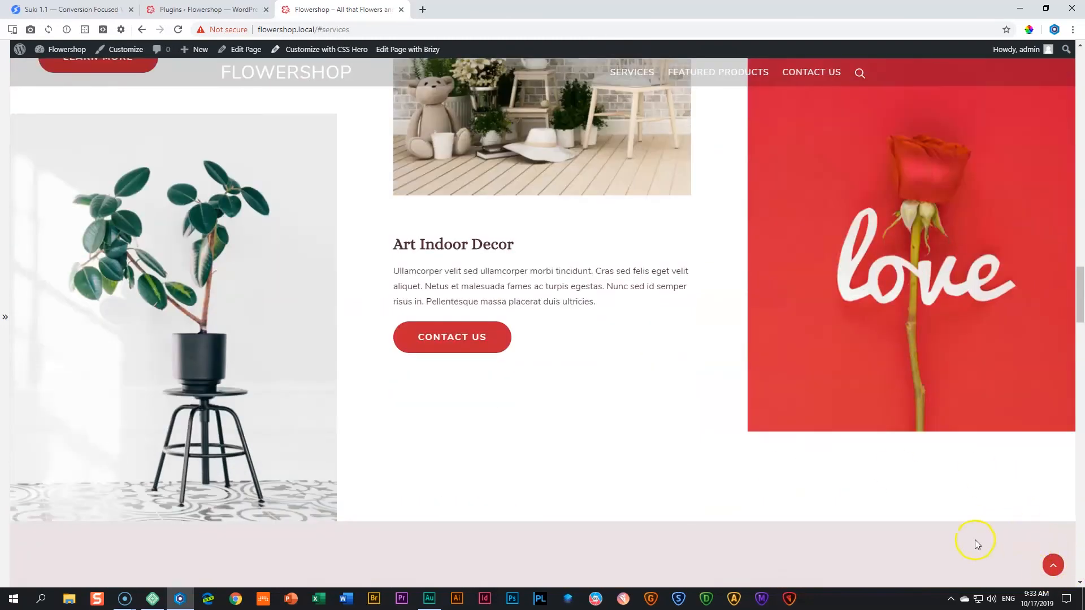
{"action": "scroll", "coordinate": [989, 525], "scroll_direction": "down", "scroll_amount": 6}
{"action": "scroll", "coordinate": [1009, 510], "scroll_direction": "down", "scroll_amount": 5}
{"action": "scroll", "coordinate": [1009, 510], "scroll_direction": "up", "scroll_amount": 15}
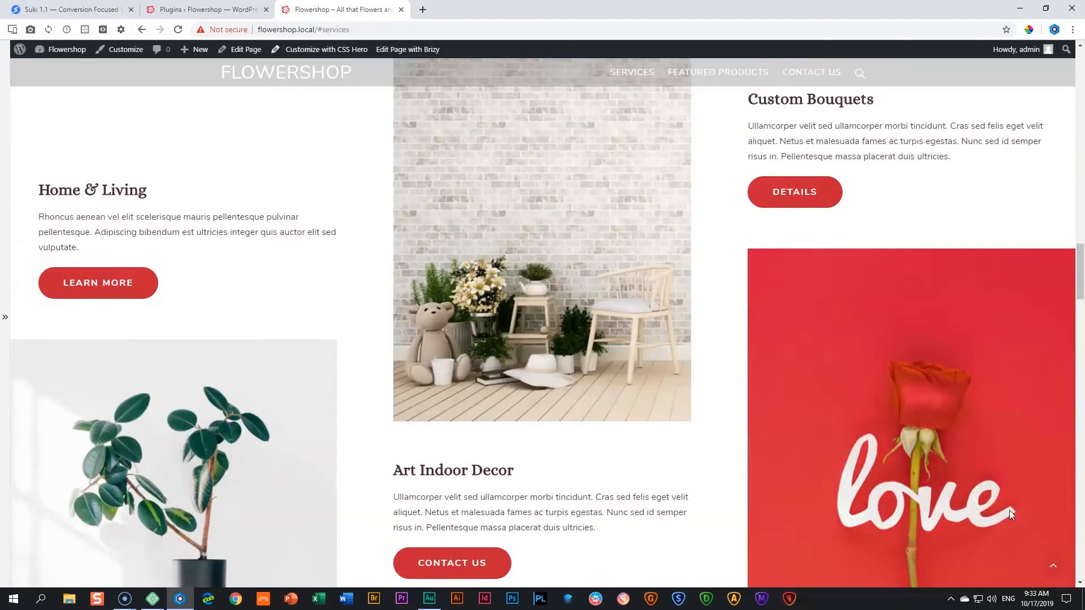
{"action": "scroll", "coordinate": [1009, 510], "scroll_direction": "up", "scroll_amount": 15}
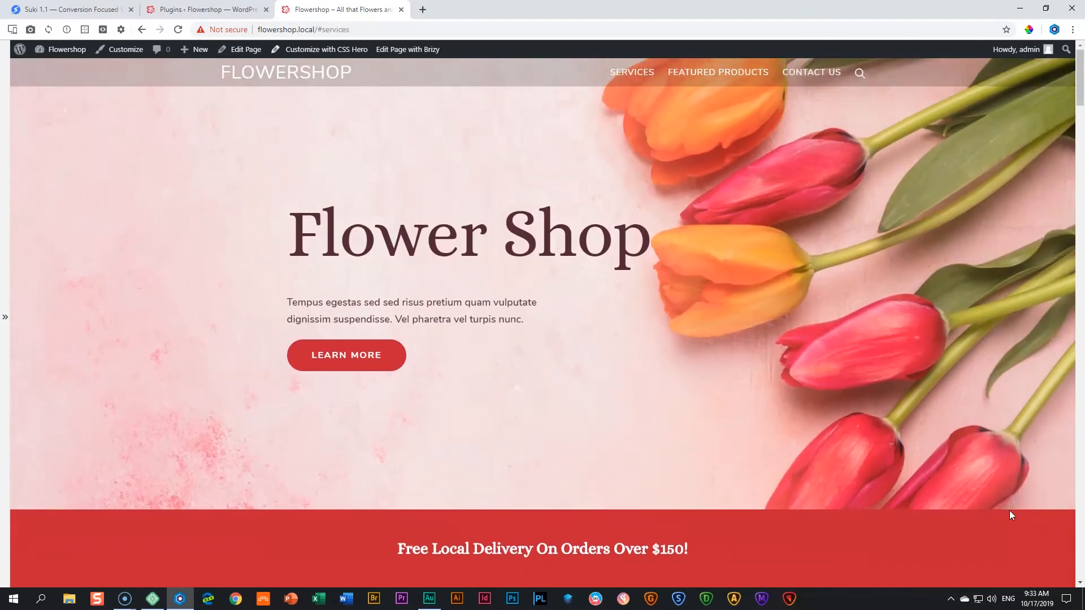